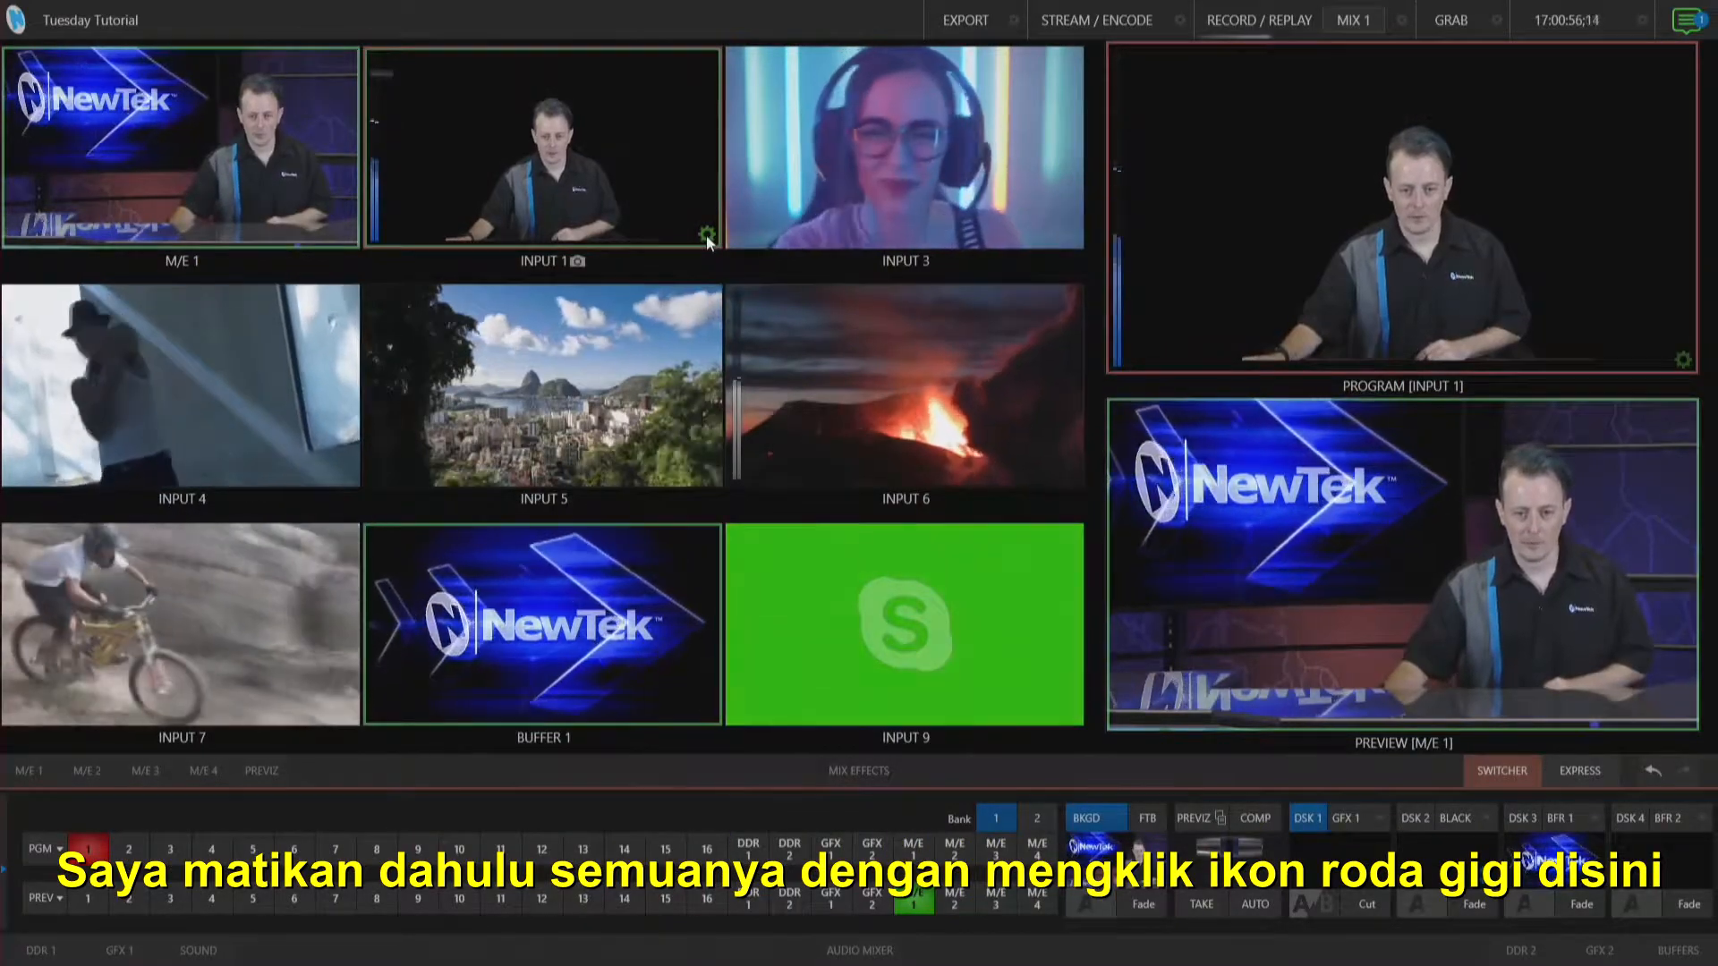
# Turn off LiveMatte and Crop Source in the image settings of Input 1 and close the settings
pyautogui.click(706, 235)
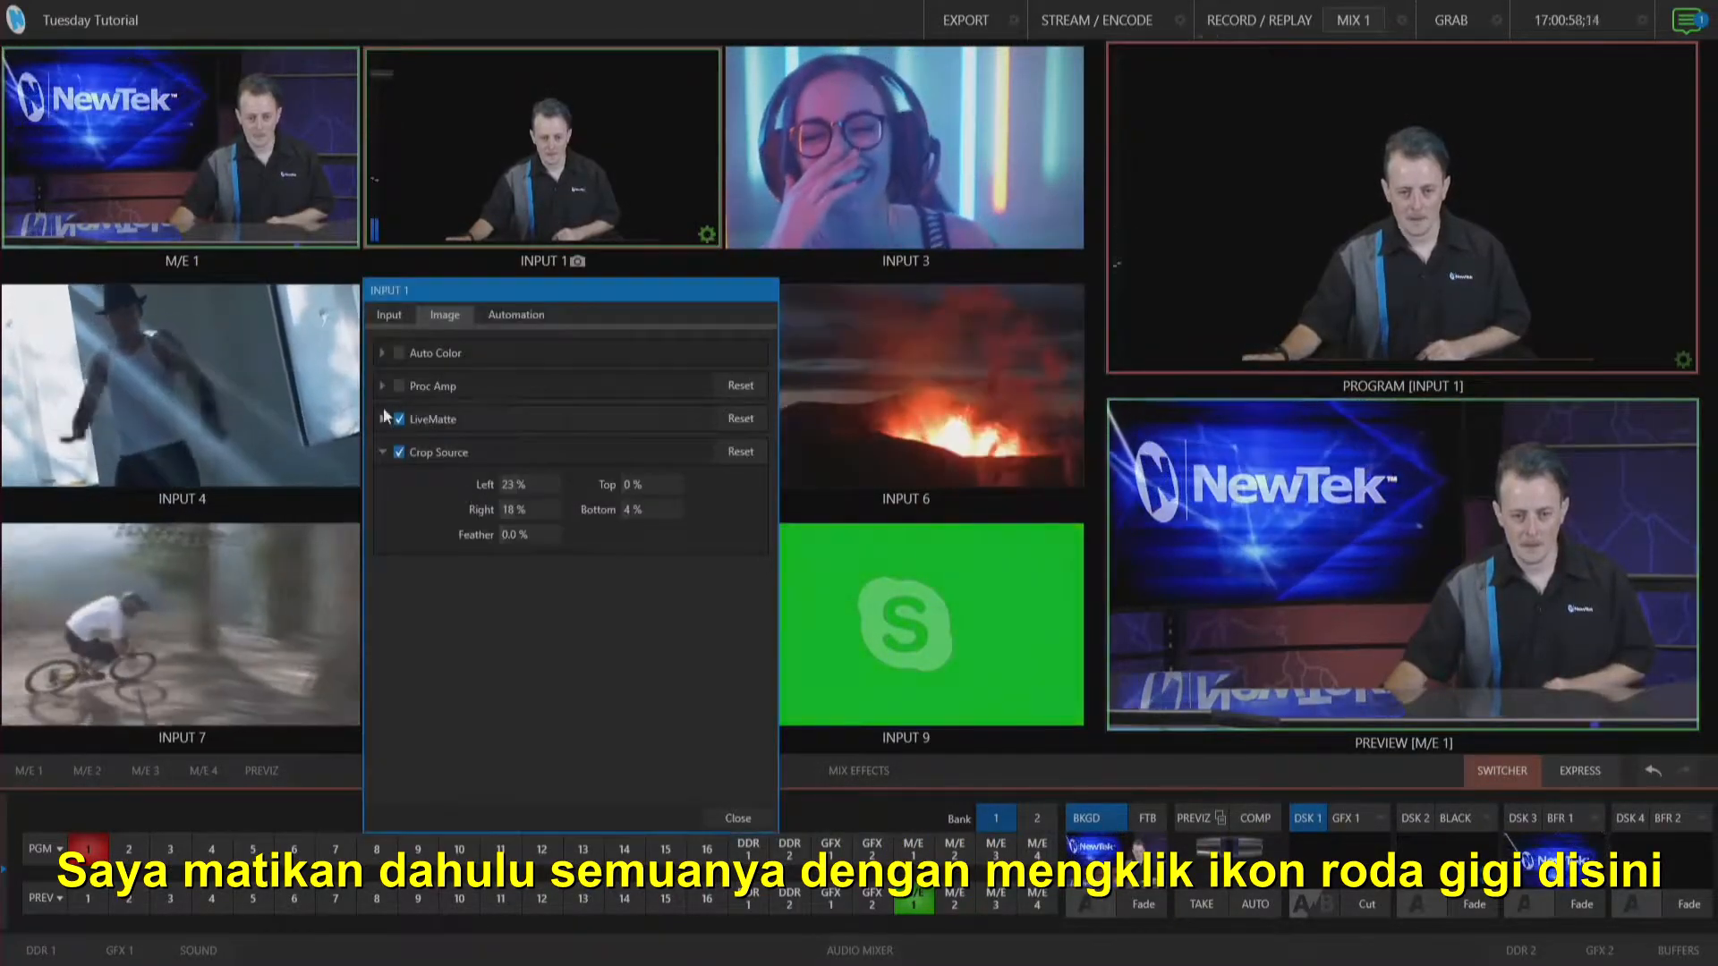
pyautogui.click(400, 418)
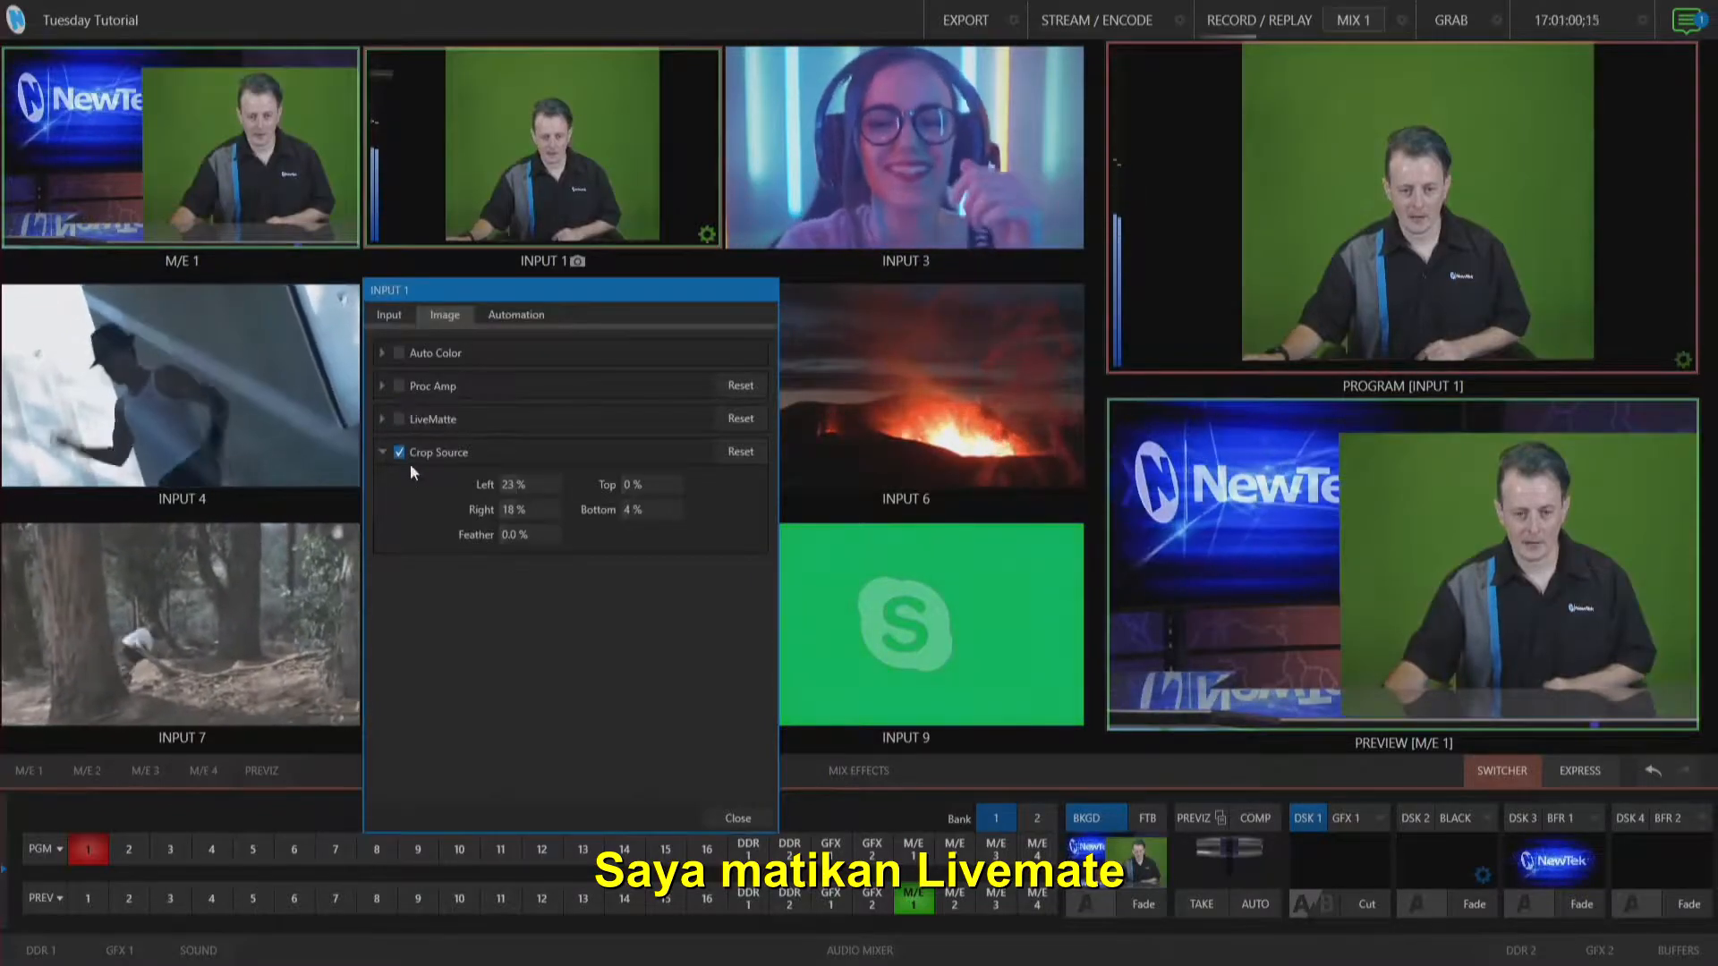
pyautogui.click(399, 454)
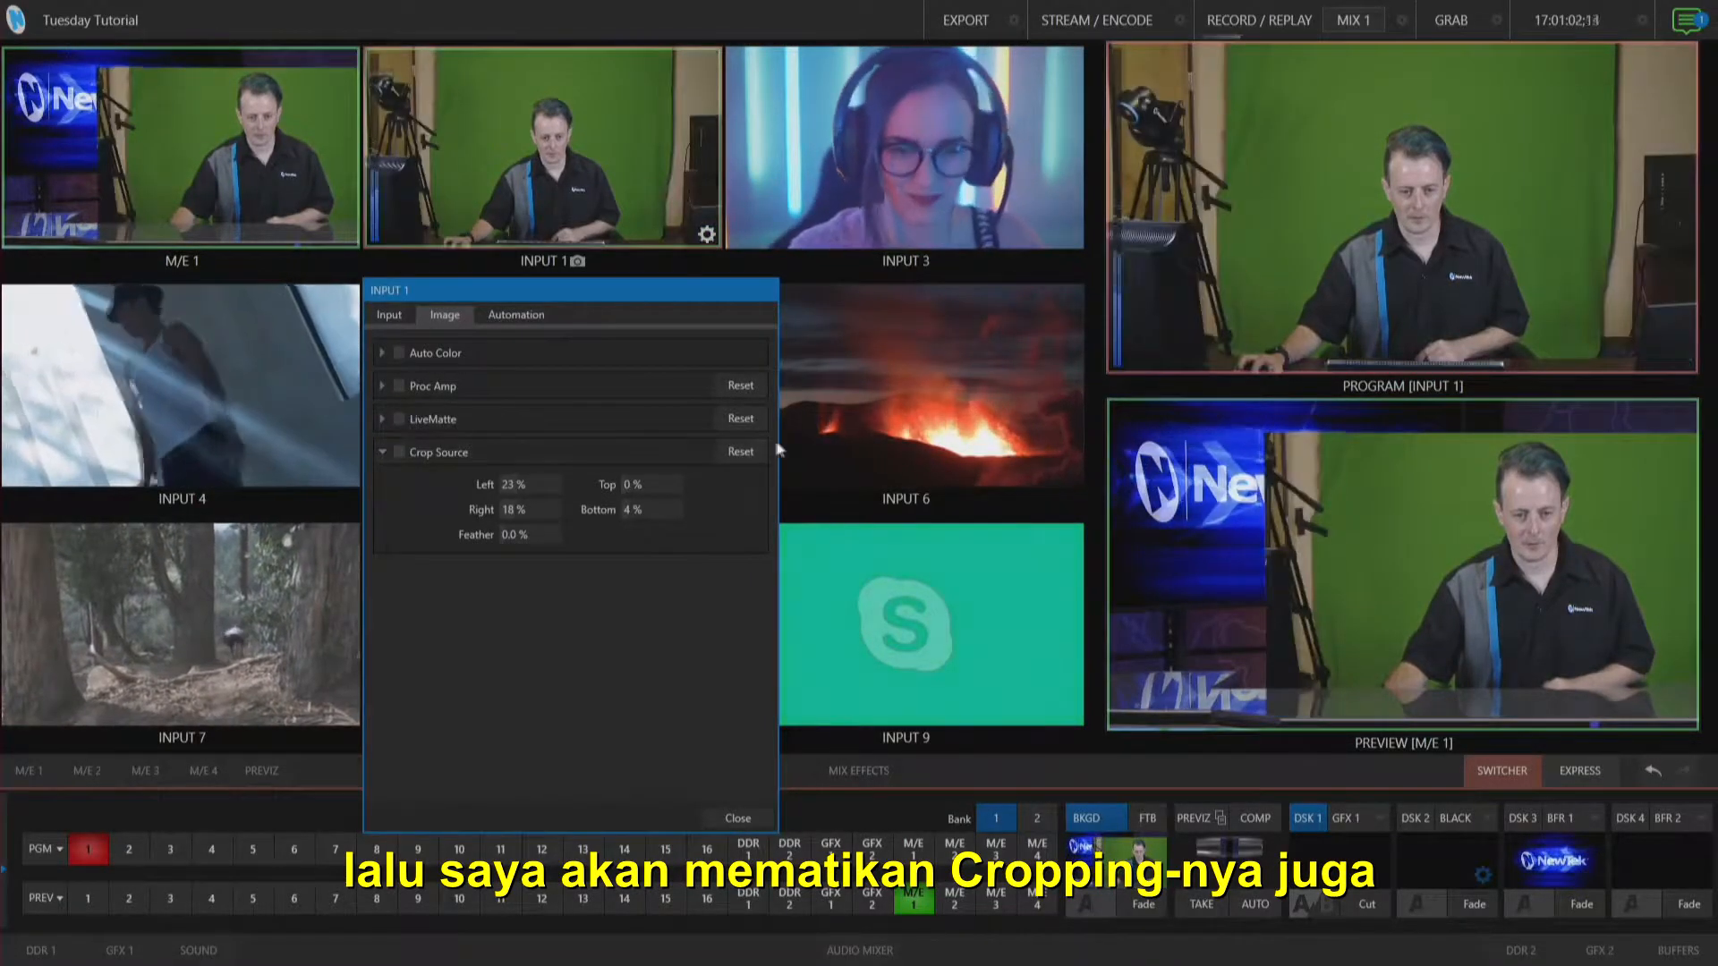
pyautogui.click(732, 816)
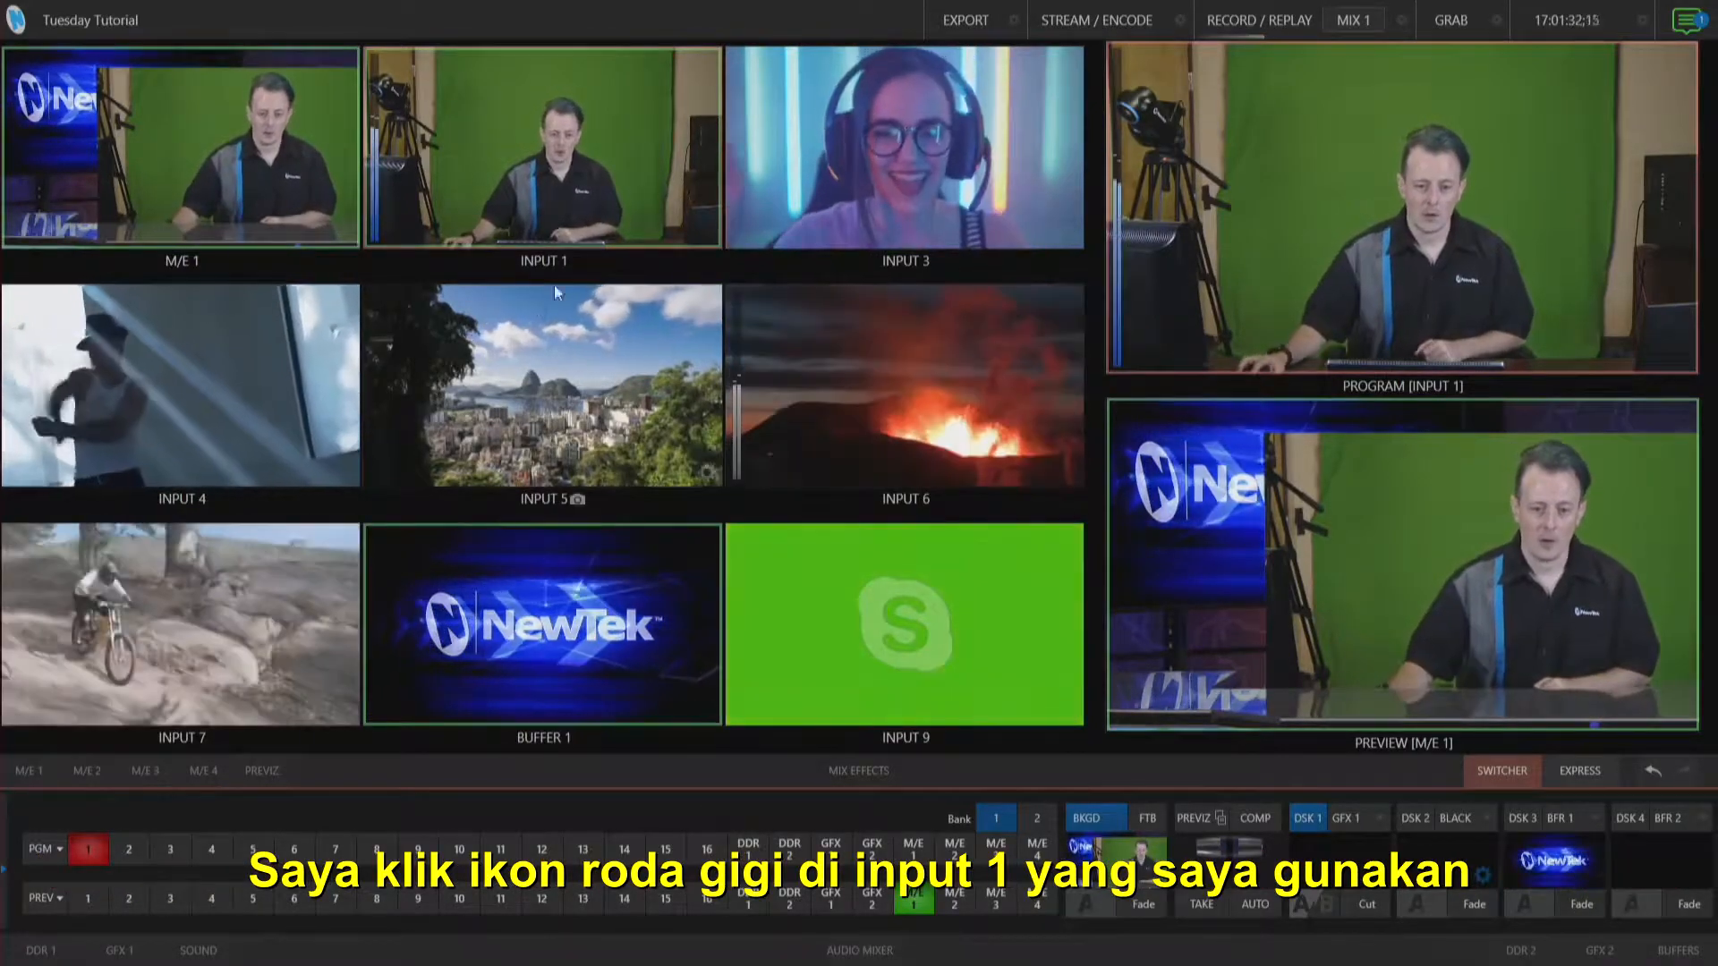
# Open the image settings of Input 1, expand Crop Source and enable it
pyautogui.moveTo(697, 243)
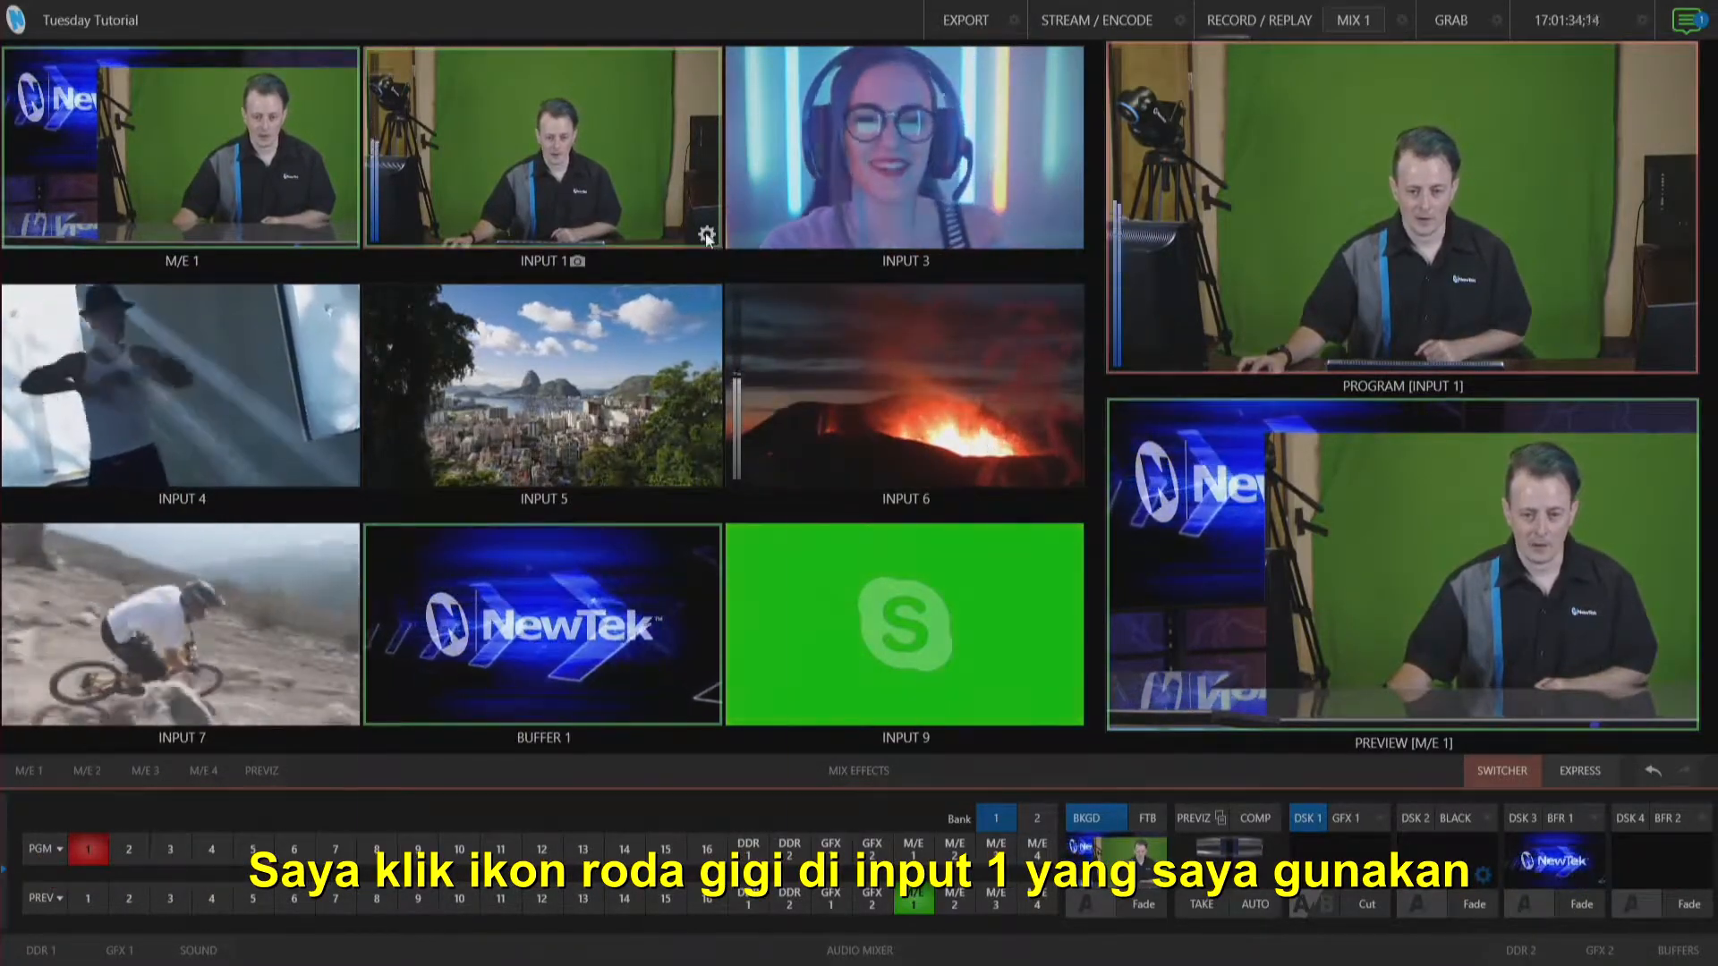
pyautogui.click(706, 235)
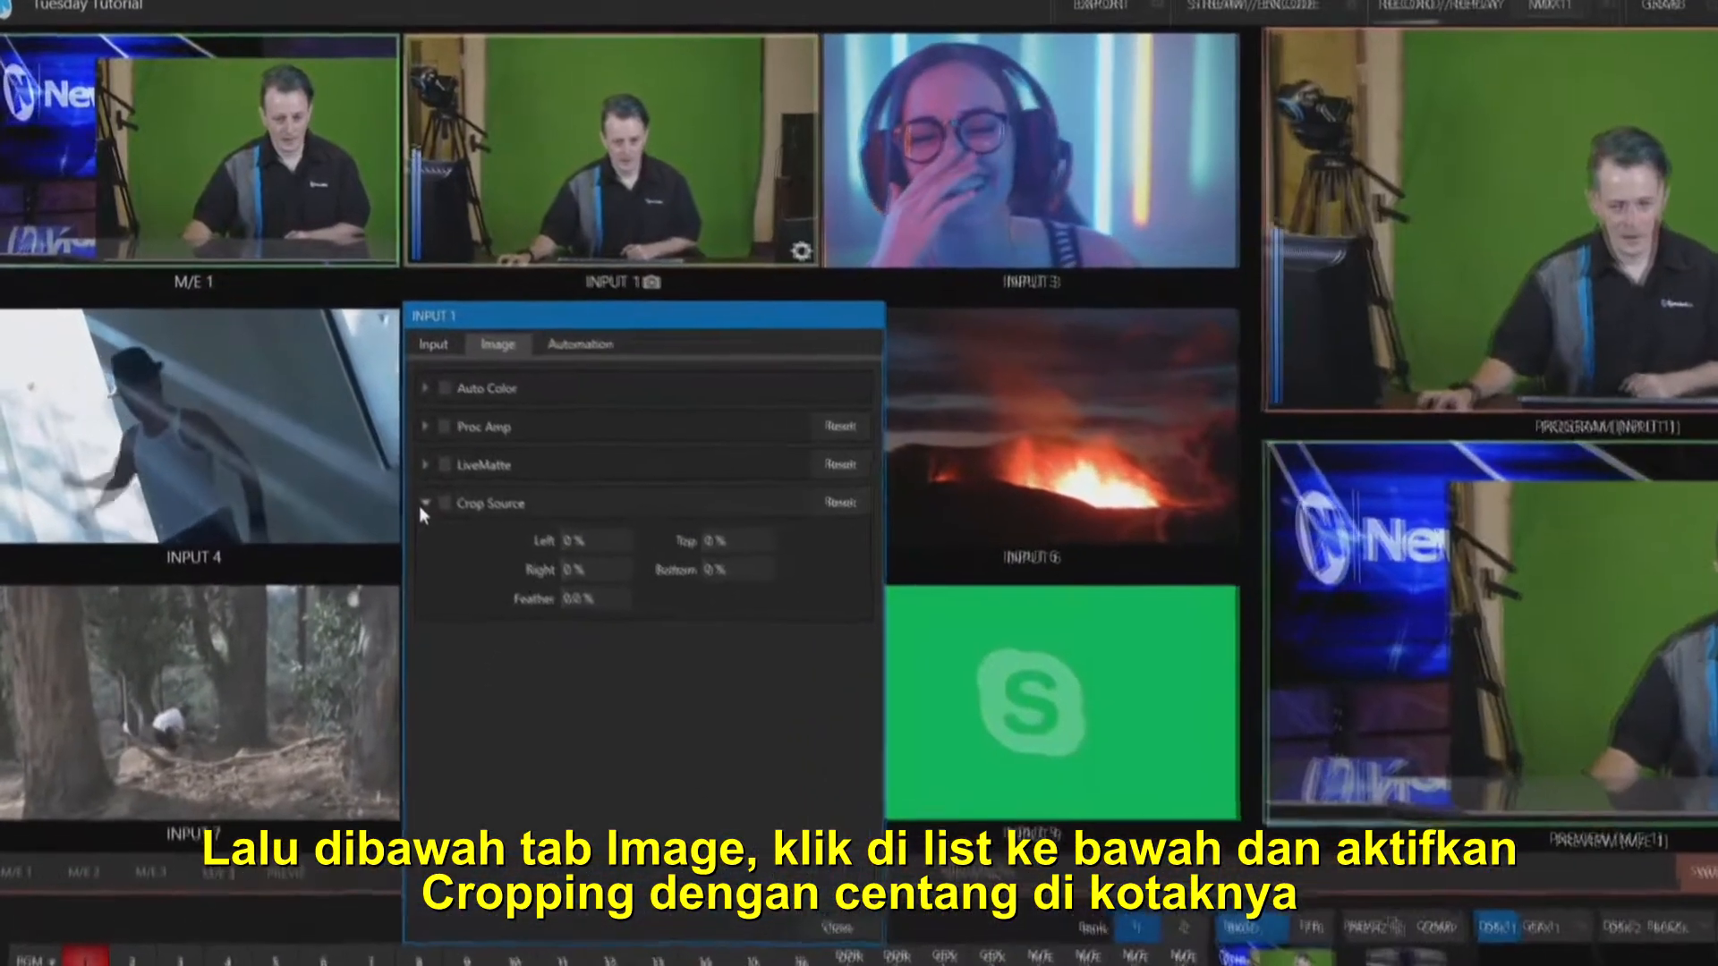
pyautogui.click(408, 480)
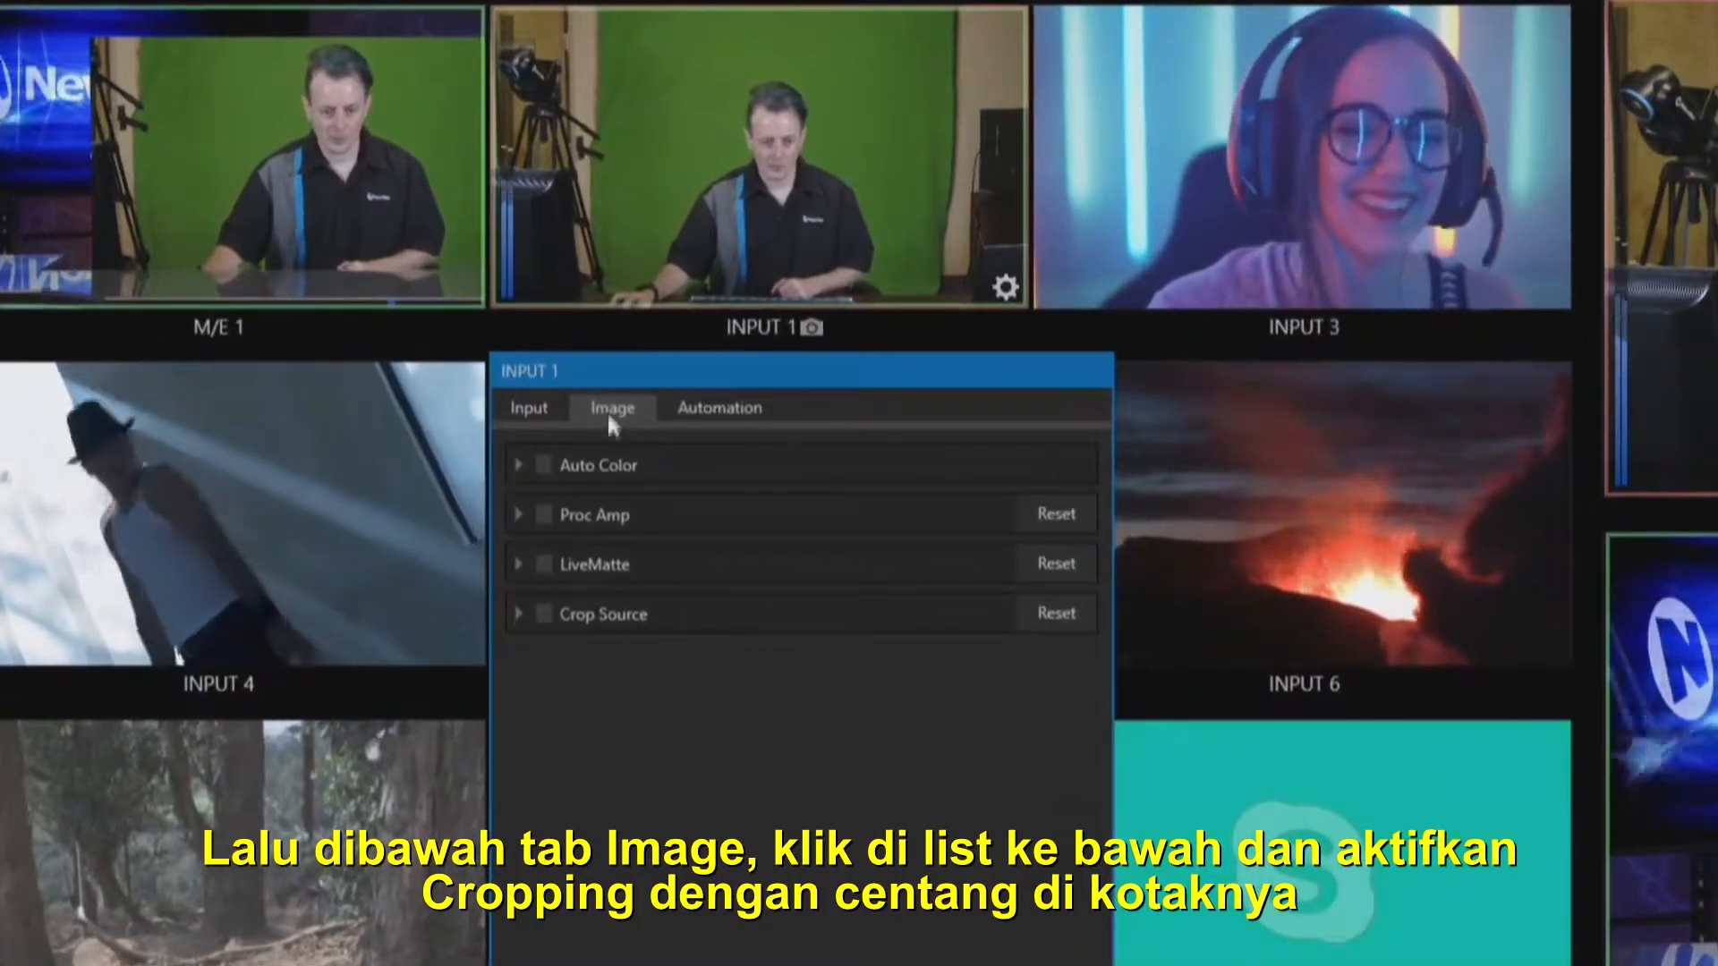
pyautogui.click(518, 613)
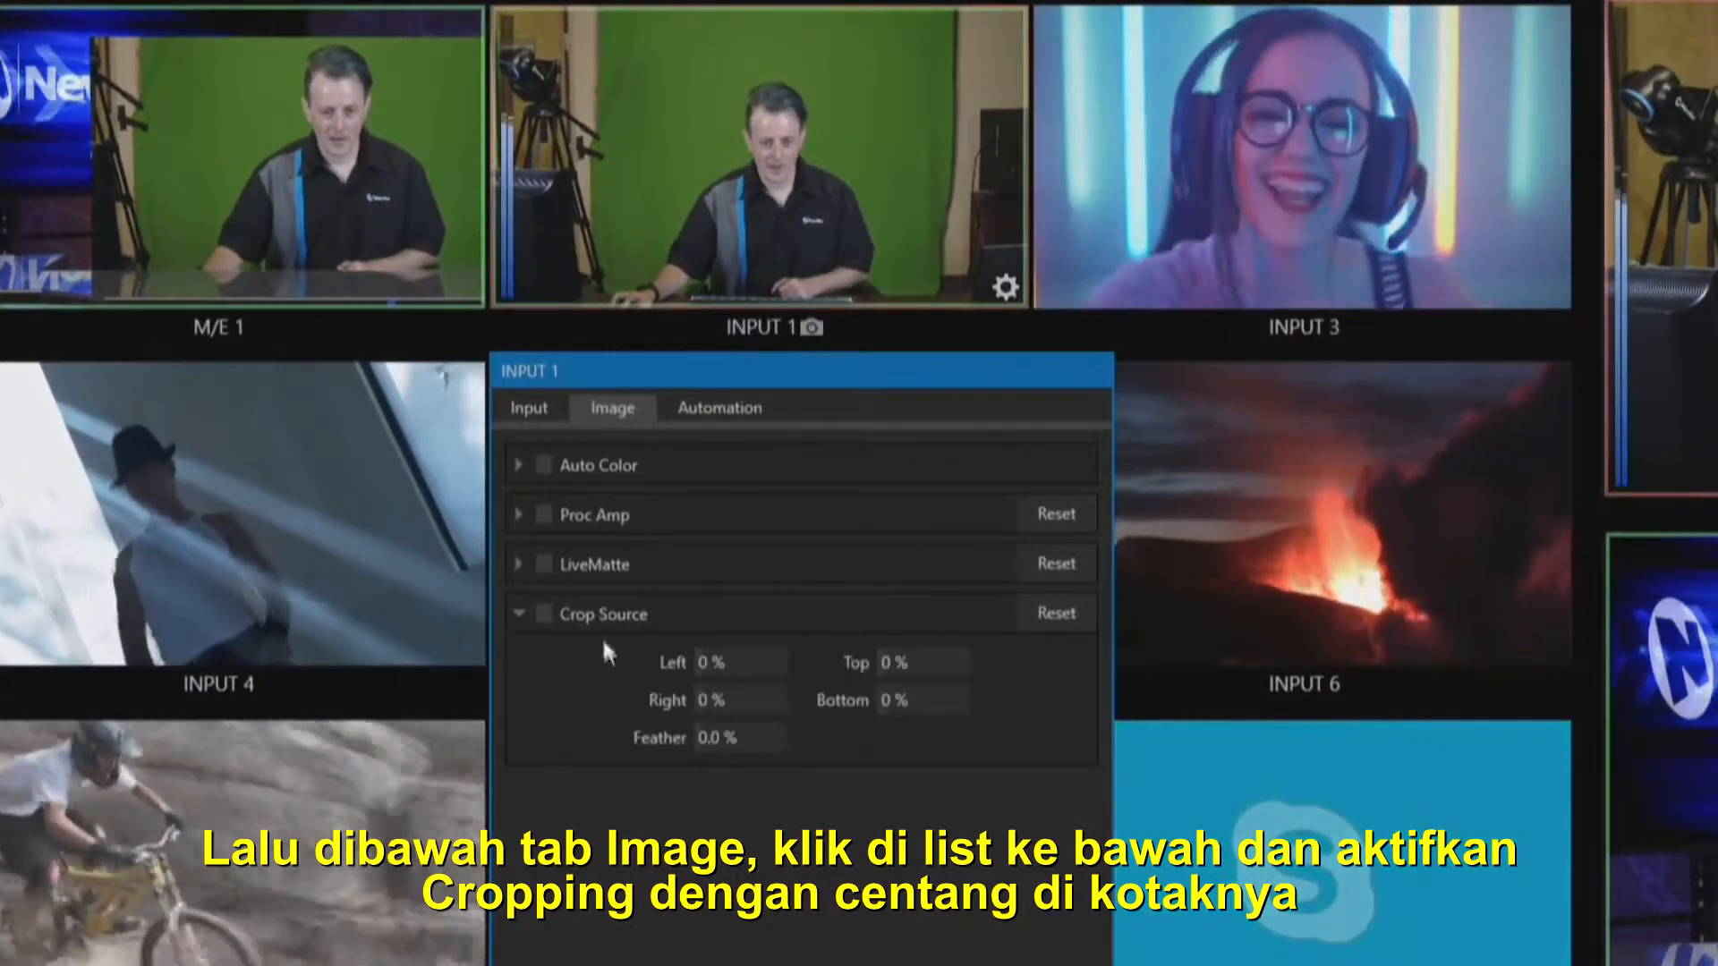
pyautogui.click(544, 614)
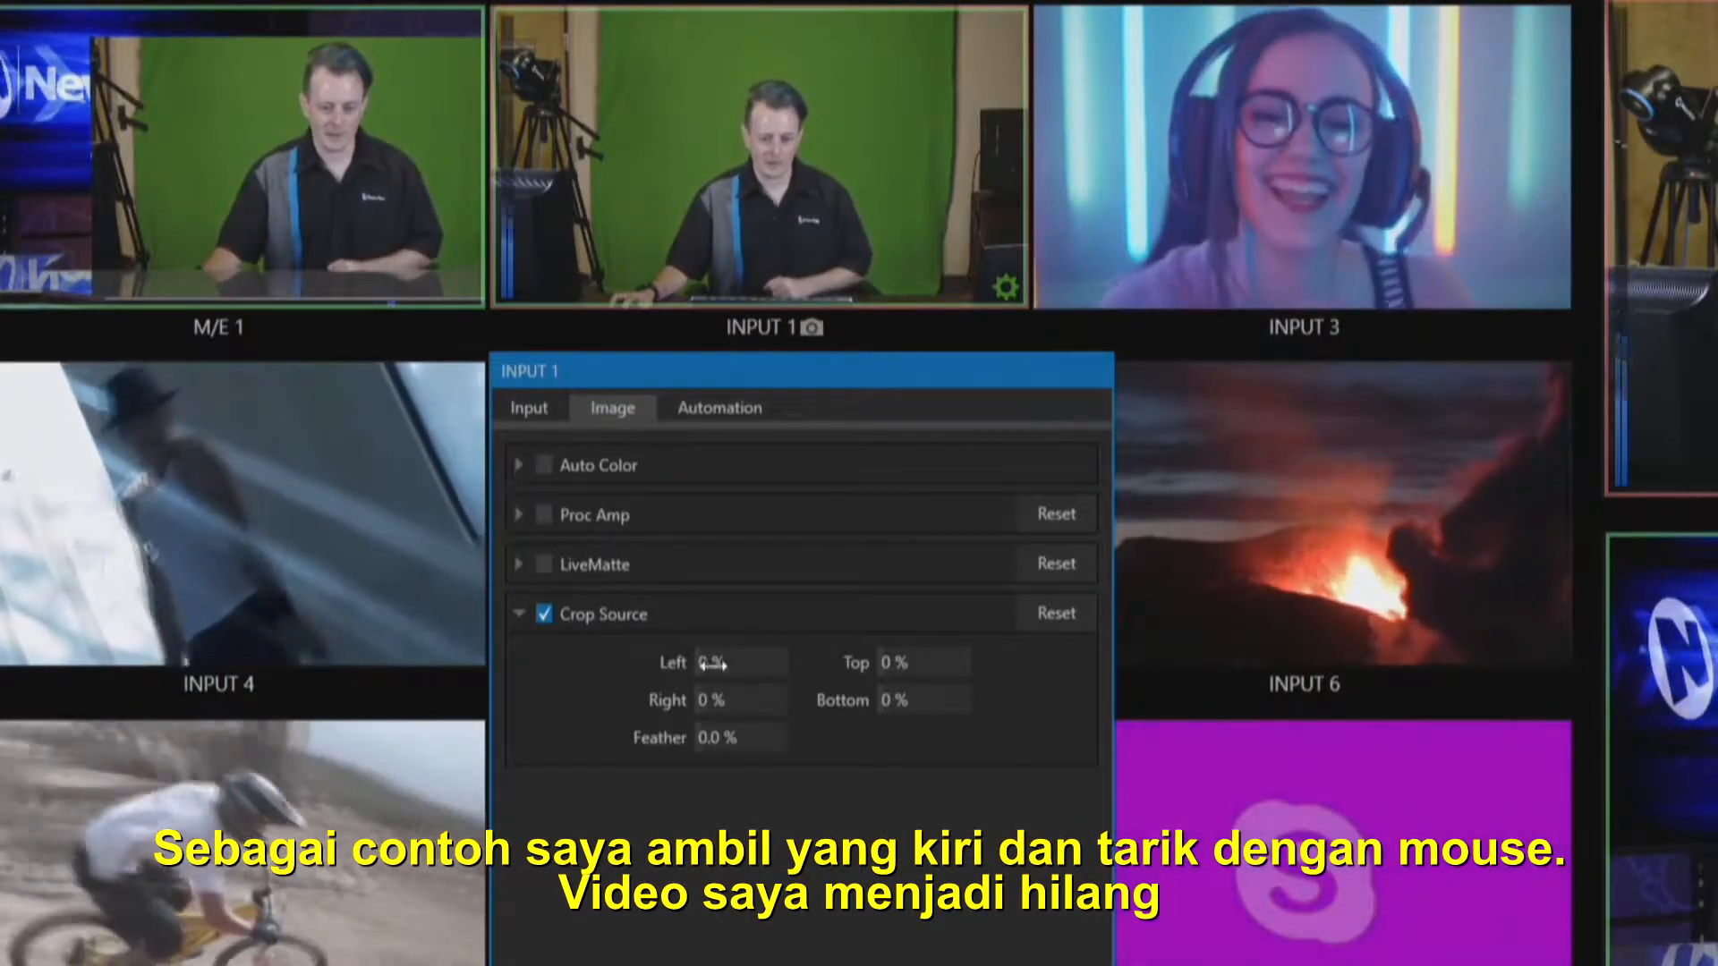
# Crop Input 1 by 23 % left, 17 % right, 8 % top and 7 % bottom, trying a 1.7 % feather before returning it to 0.0 %
pyautogui.moveTo(728, 671)
pyautogui.mouseDown()
pyautogui.moveTo(1170, 702)
pyautogui.moveTo(720, 704)
pyautogui.mouseUp()
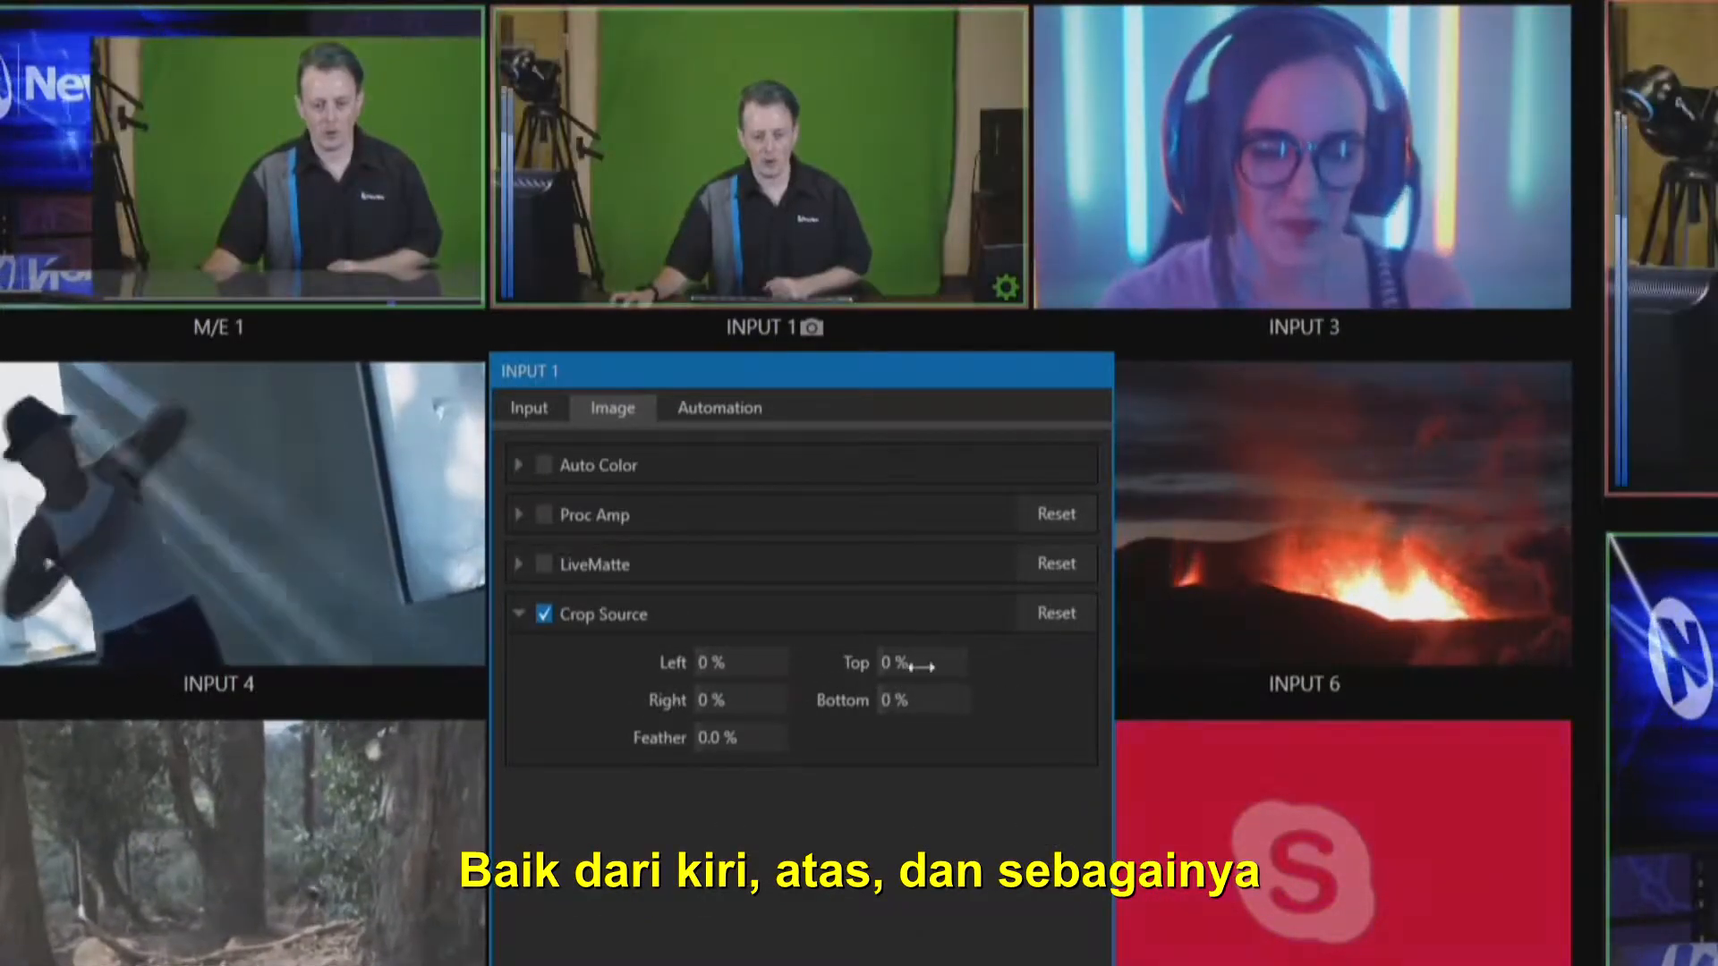
pyautogui.moveTo(894, 664); pyautogui.dragTo(726, 690)
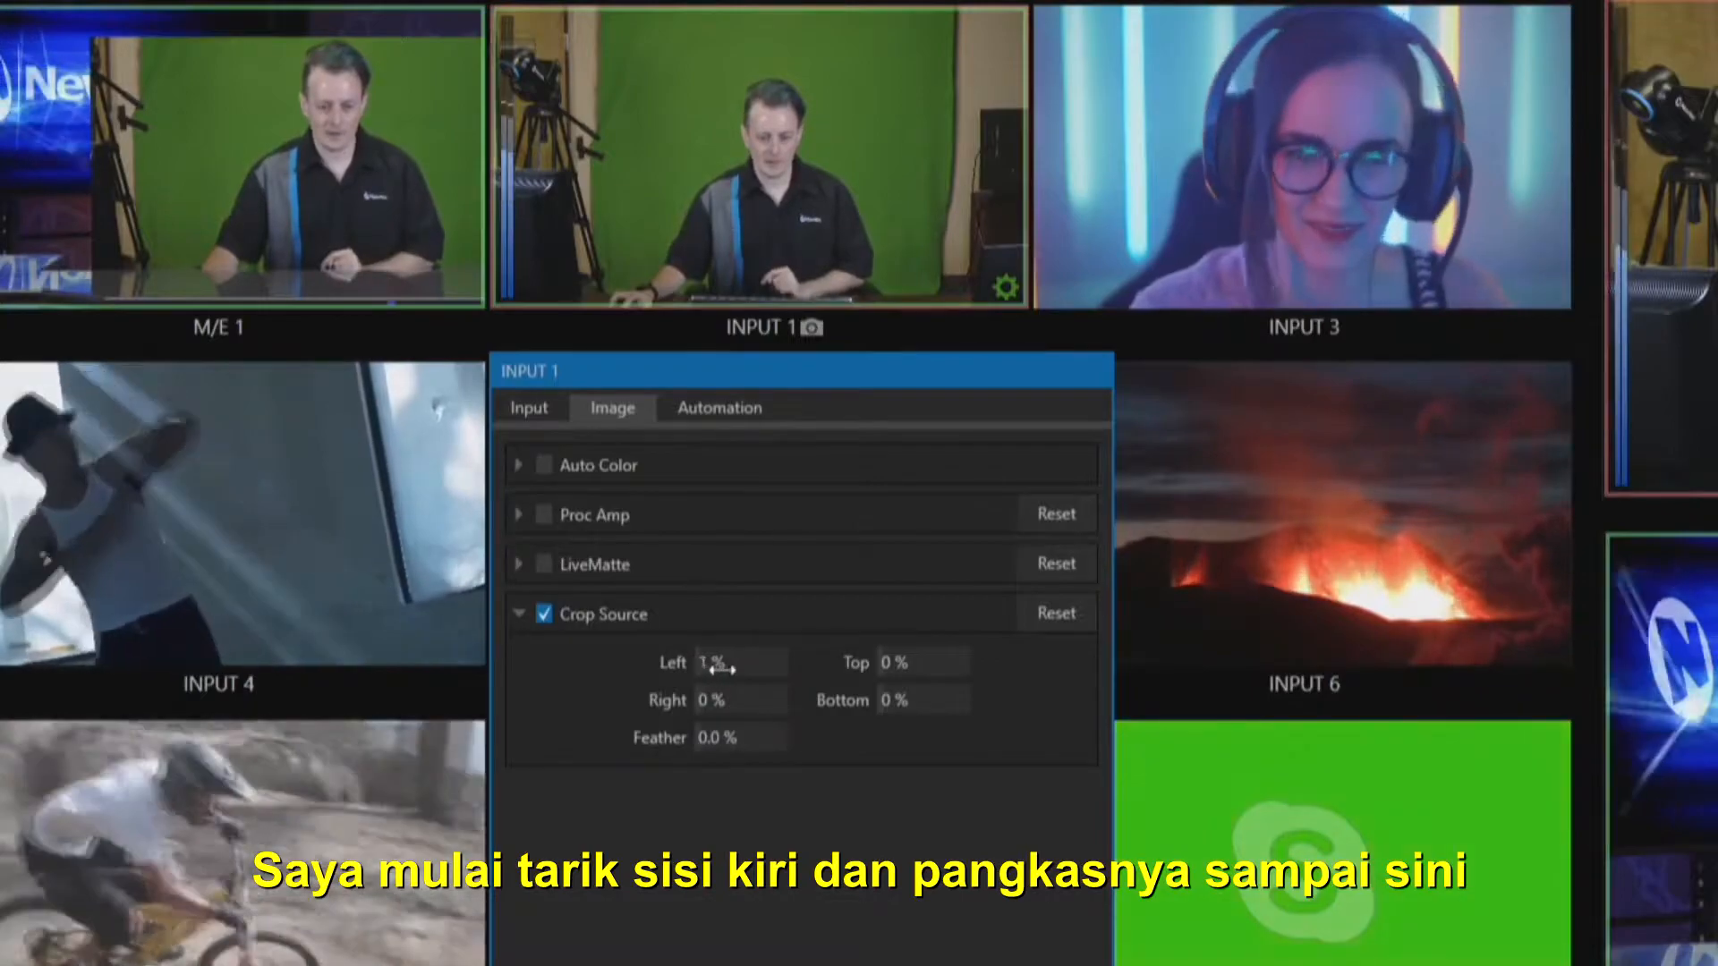
pyautogui.moveTo(736, 669); pyautogui.dragTo(790, 671)
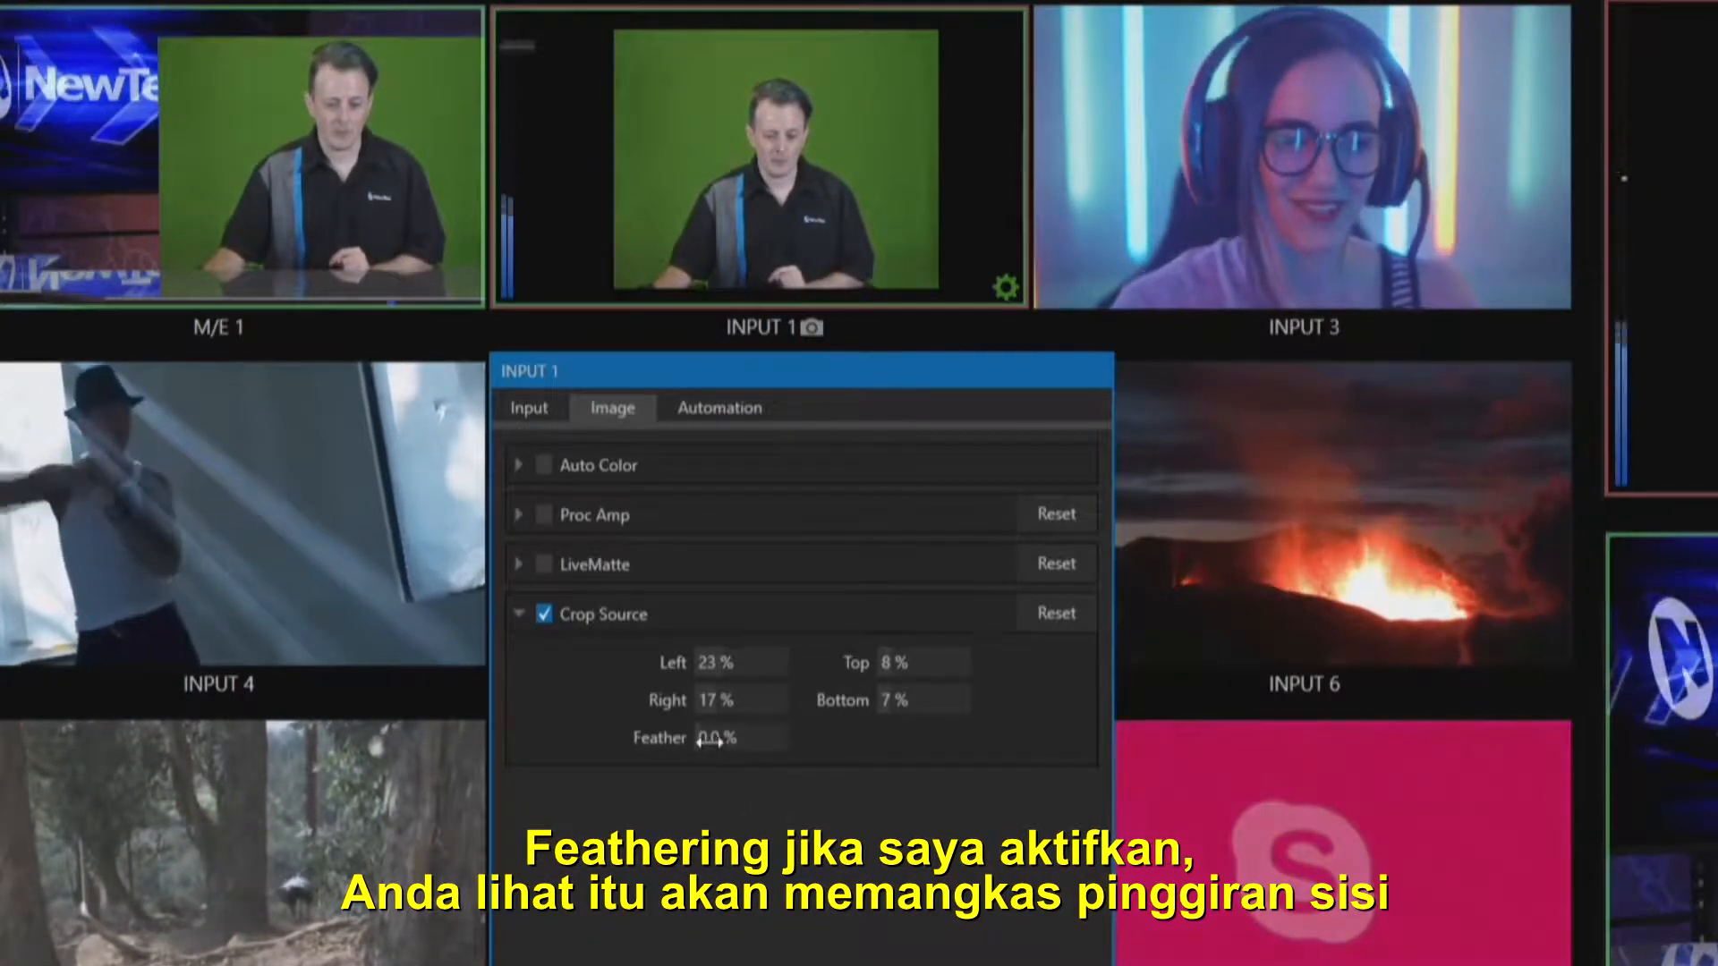
pyautogui.moveTo(716, 742); pyautogui.dragTo(731, 754)
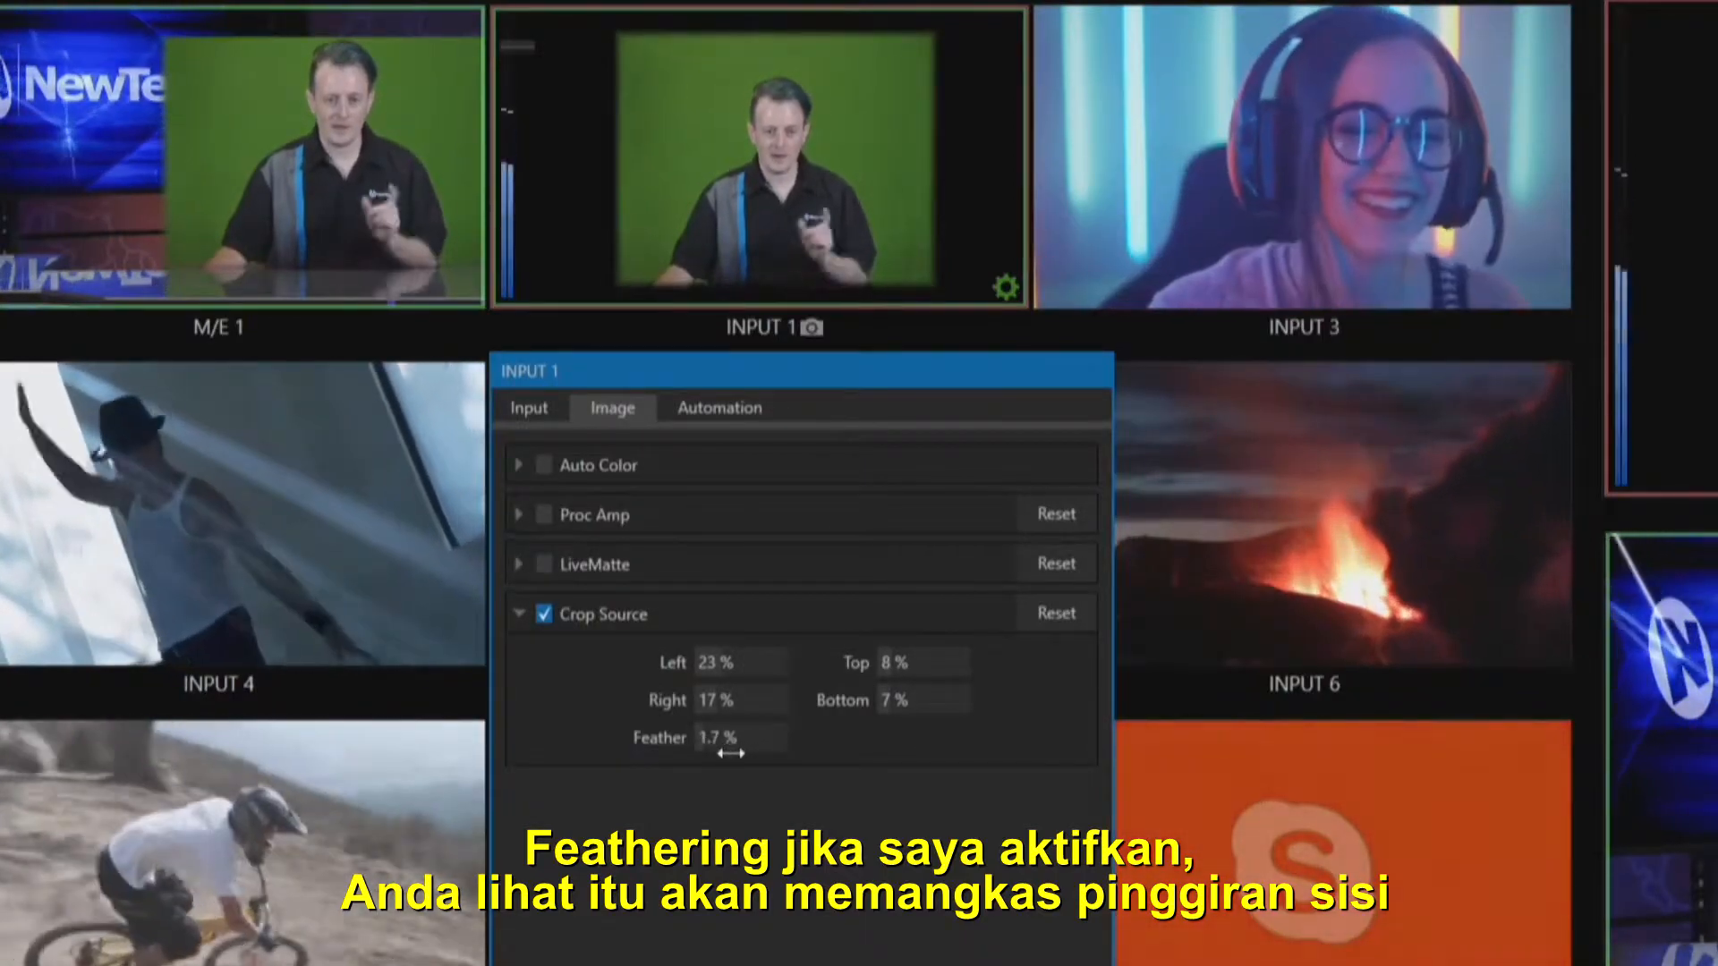
pyautogui.moveTo(731, 753)
pyautogui.mouseDown()
pyautogui.moveTo(870, 739)
pyautogui.moveTo(716, 756)
pyautogui.mouseUp()
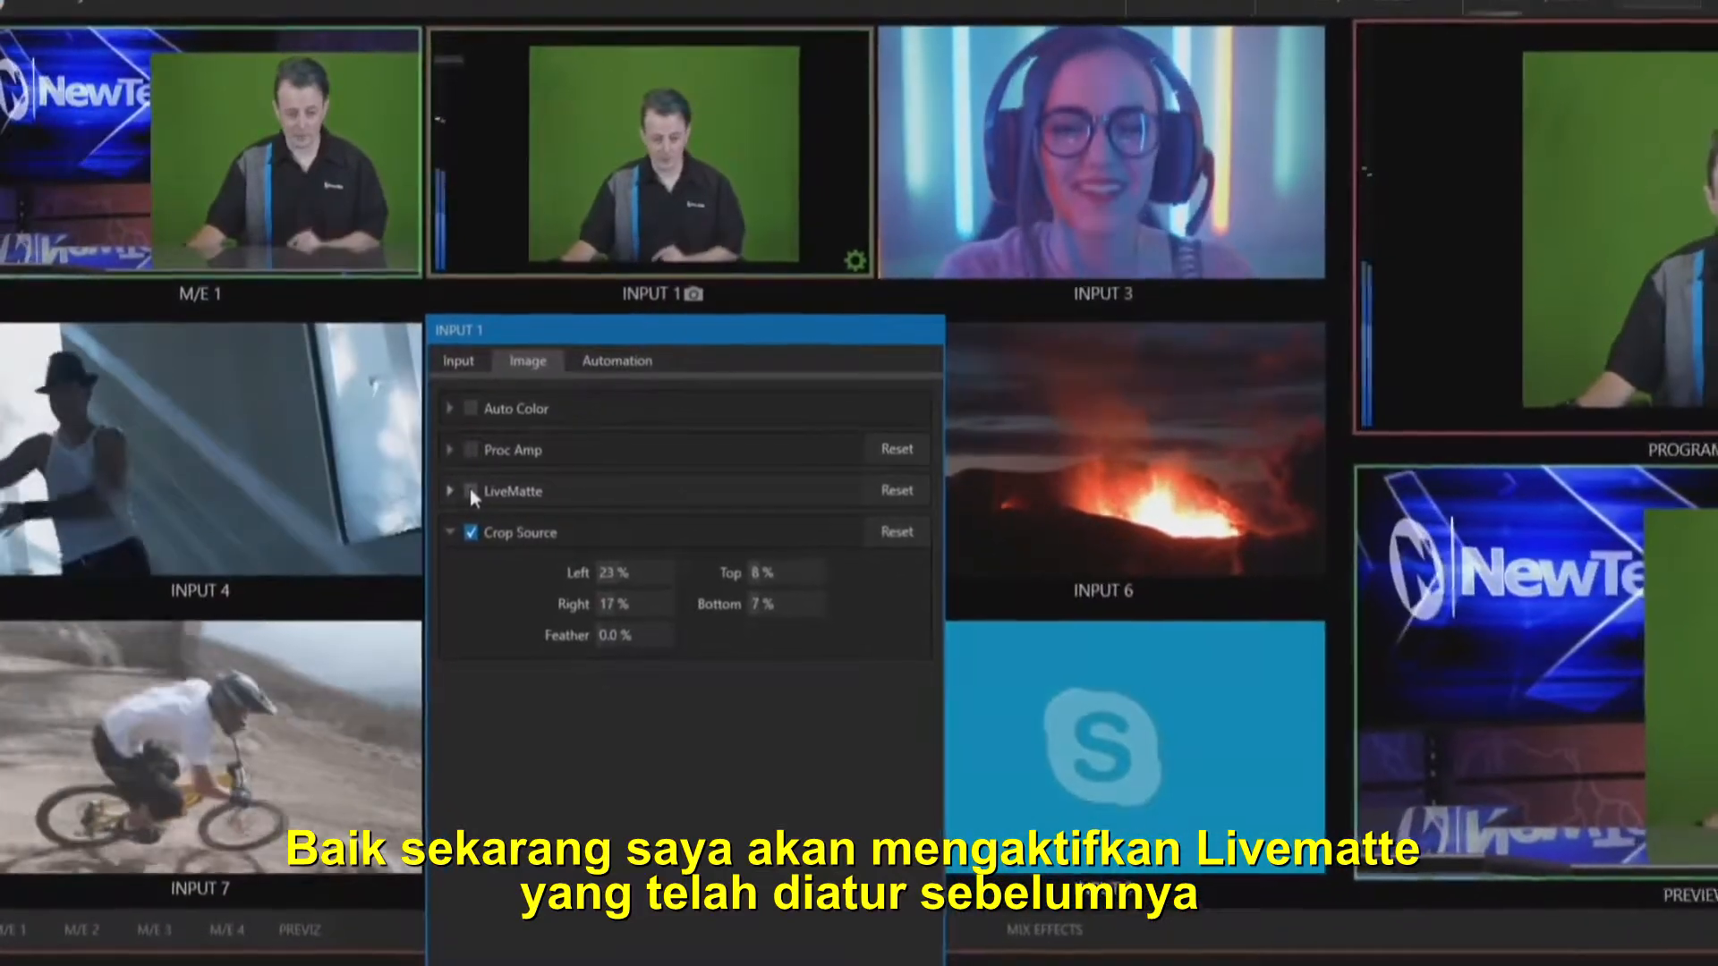
# Enable LiveMatte on the cropped Input 1 and close its settings
pyautogui.click(501, 520)
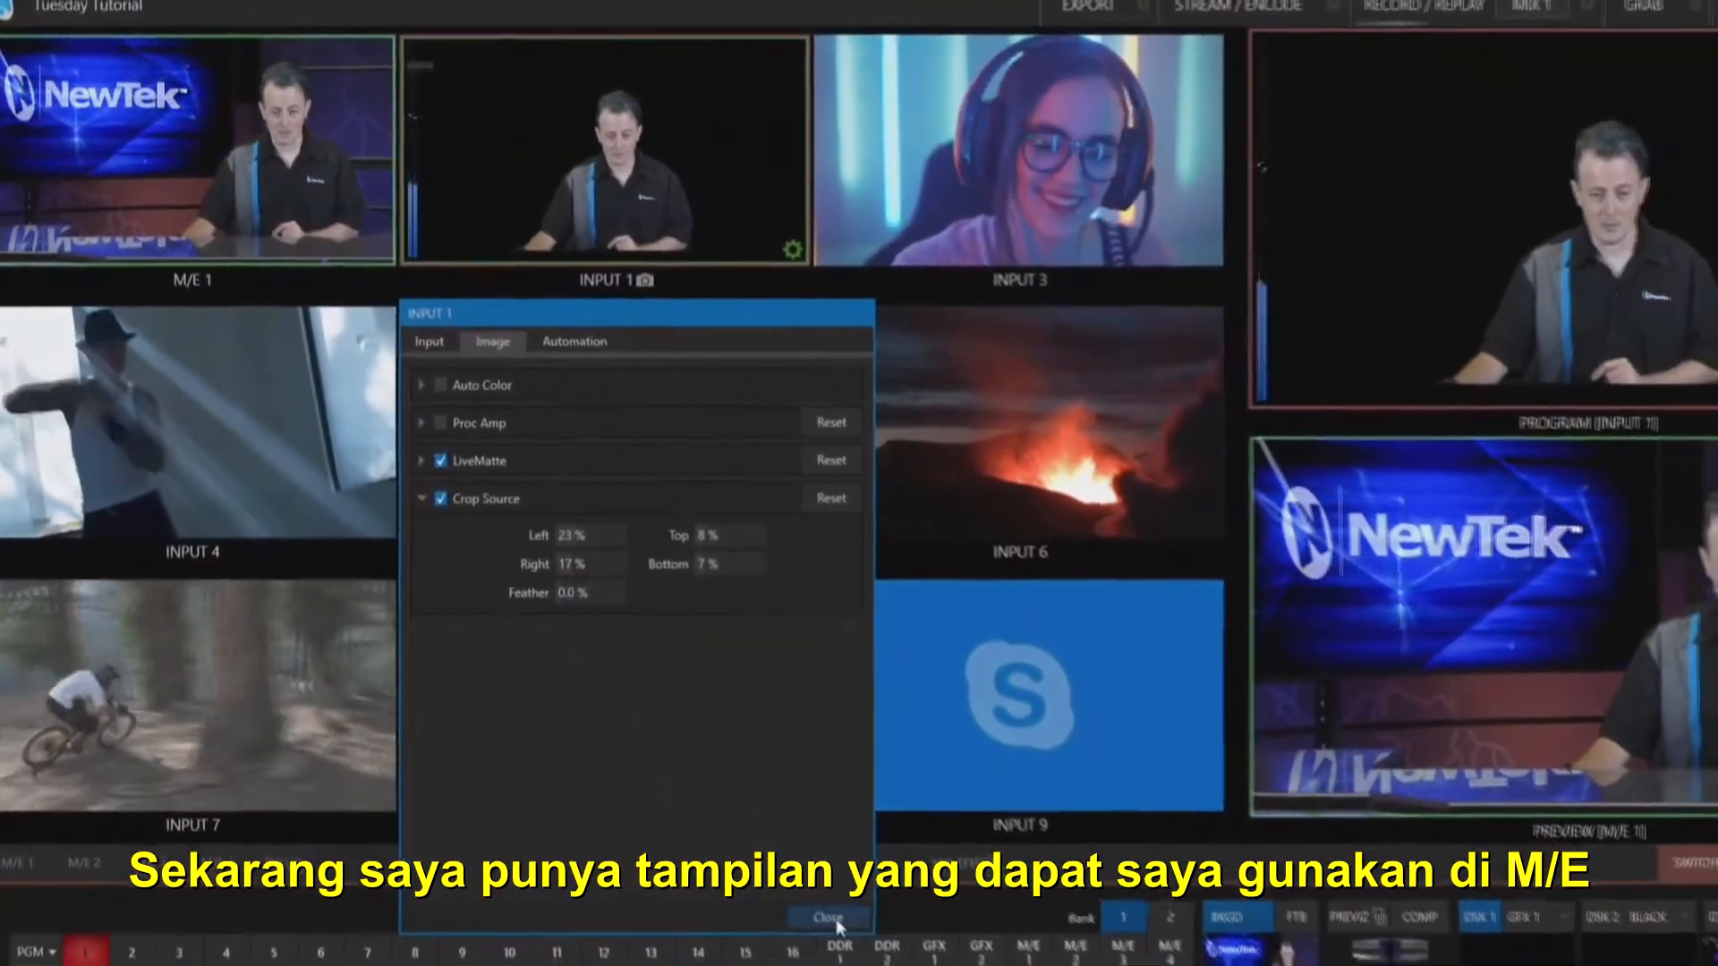
pyautogui.click(871, 962)
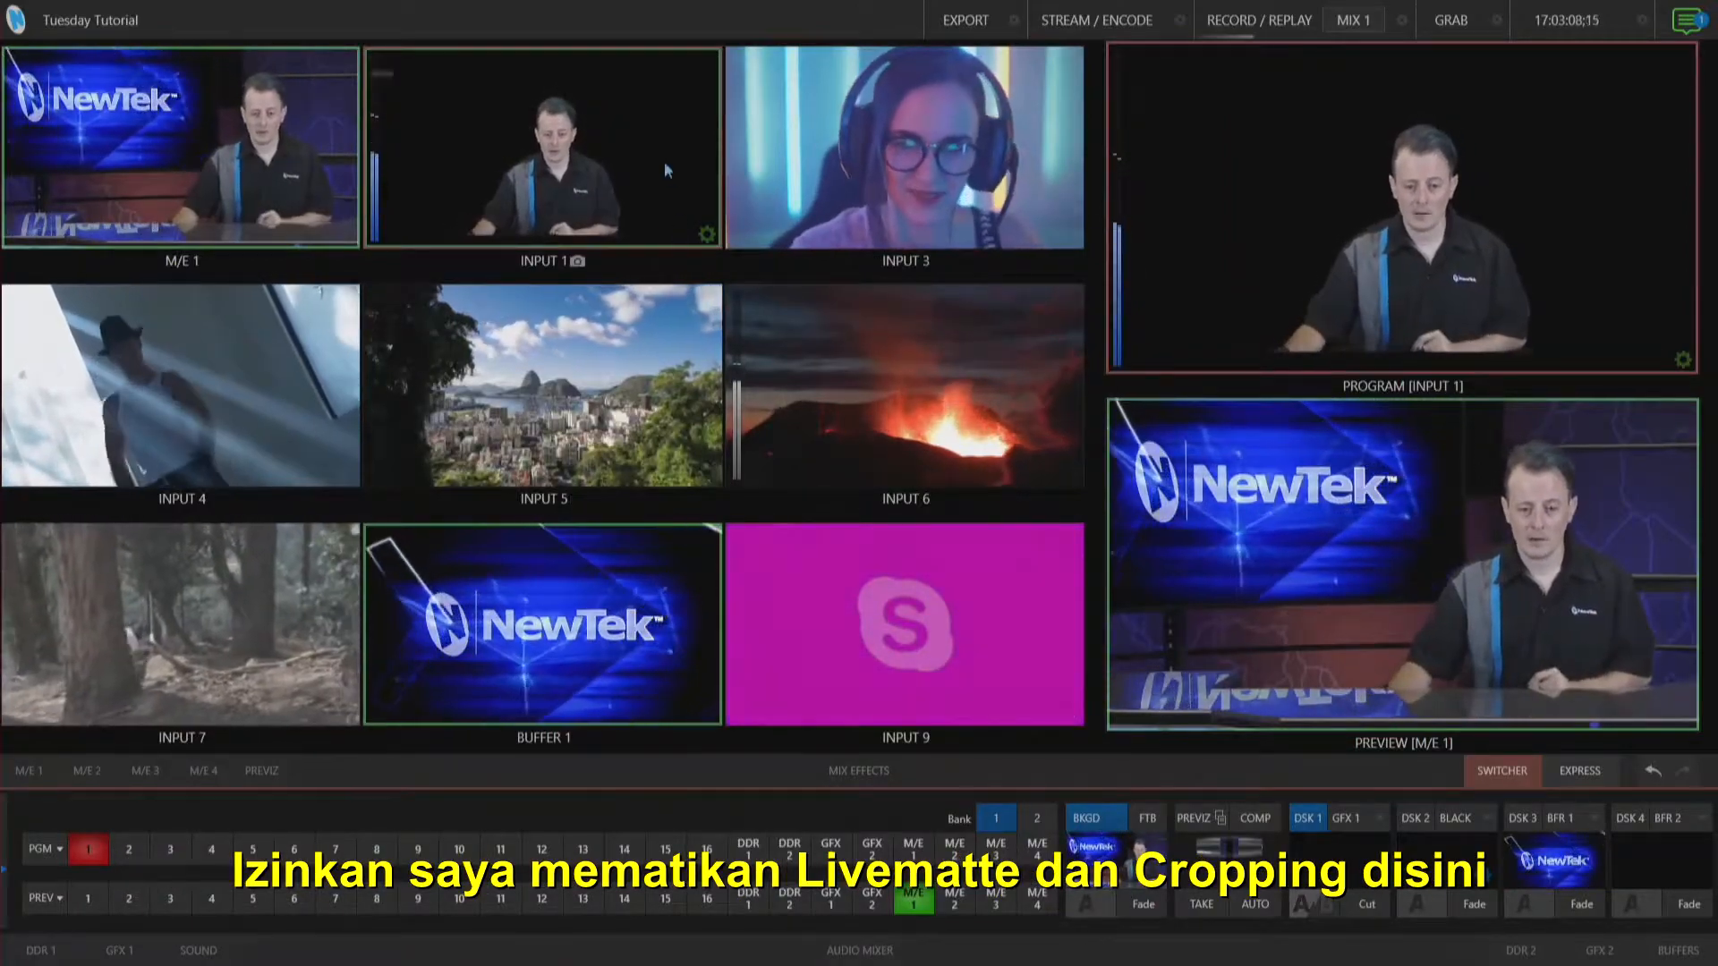
# Reopen the Input 1 settings, disable both LiveMatte and Crop Source, and close them
pyautogui.click(708, 235)
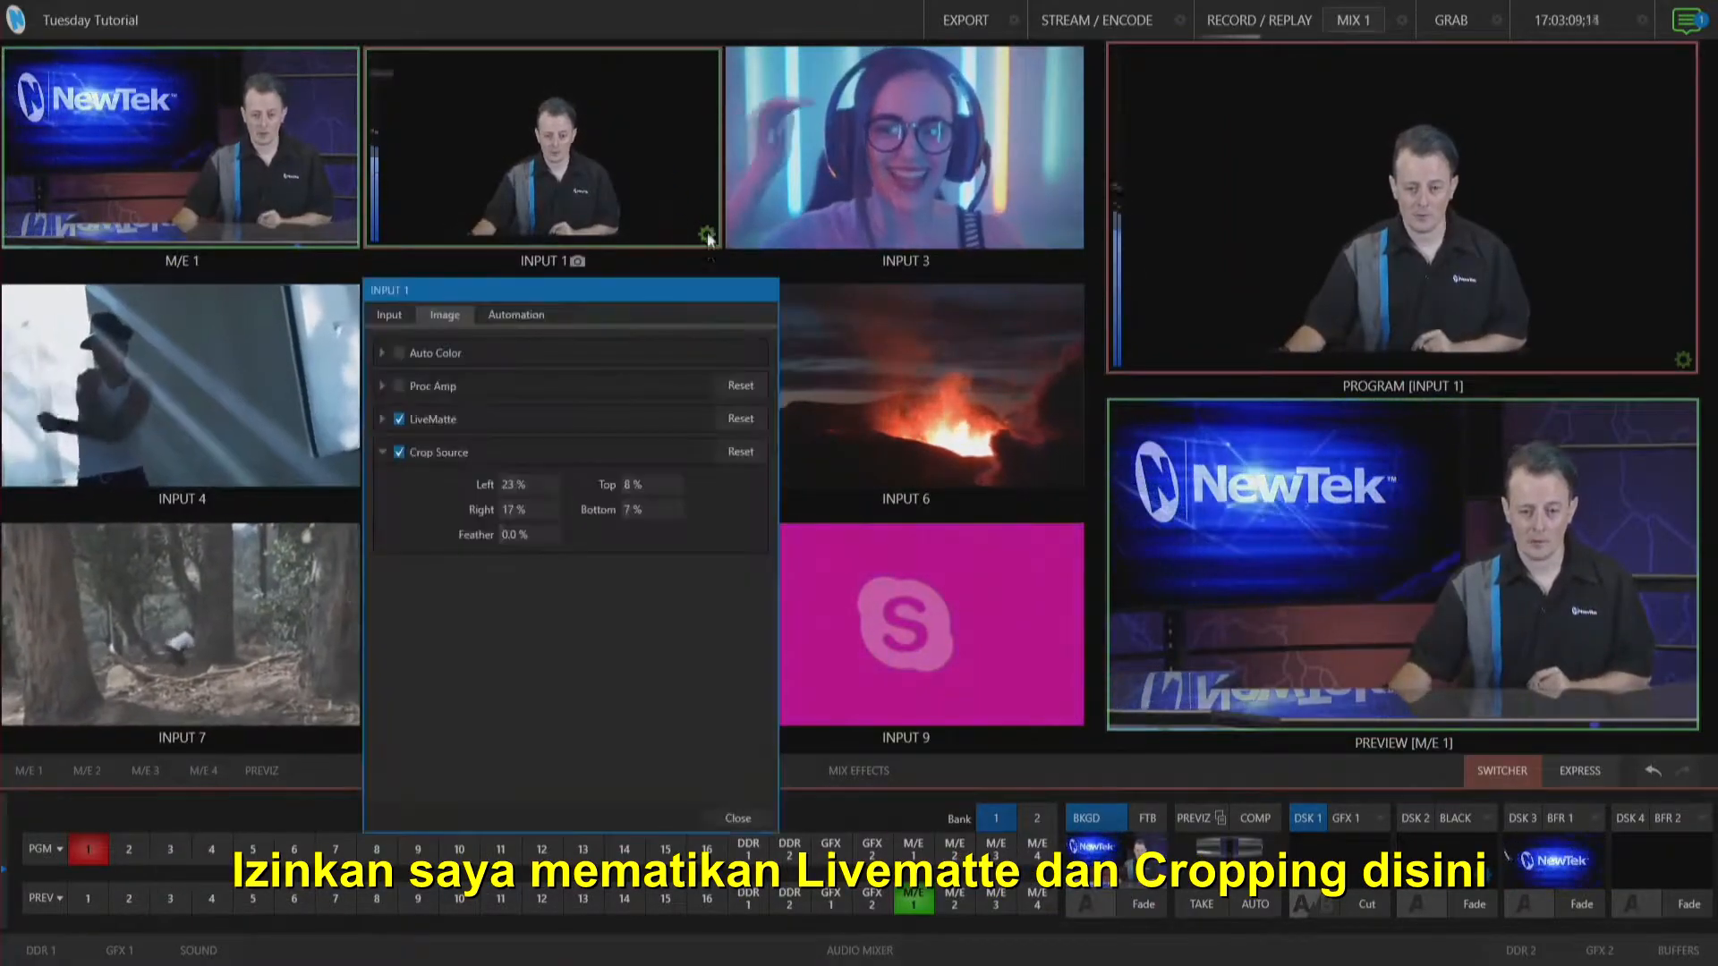
pyautogui.click(399, 419)
pyautogui.click(399, 452)
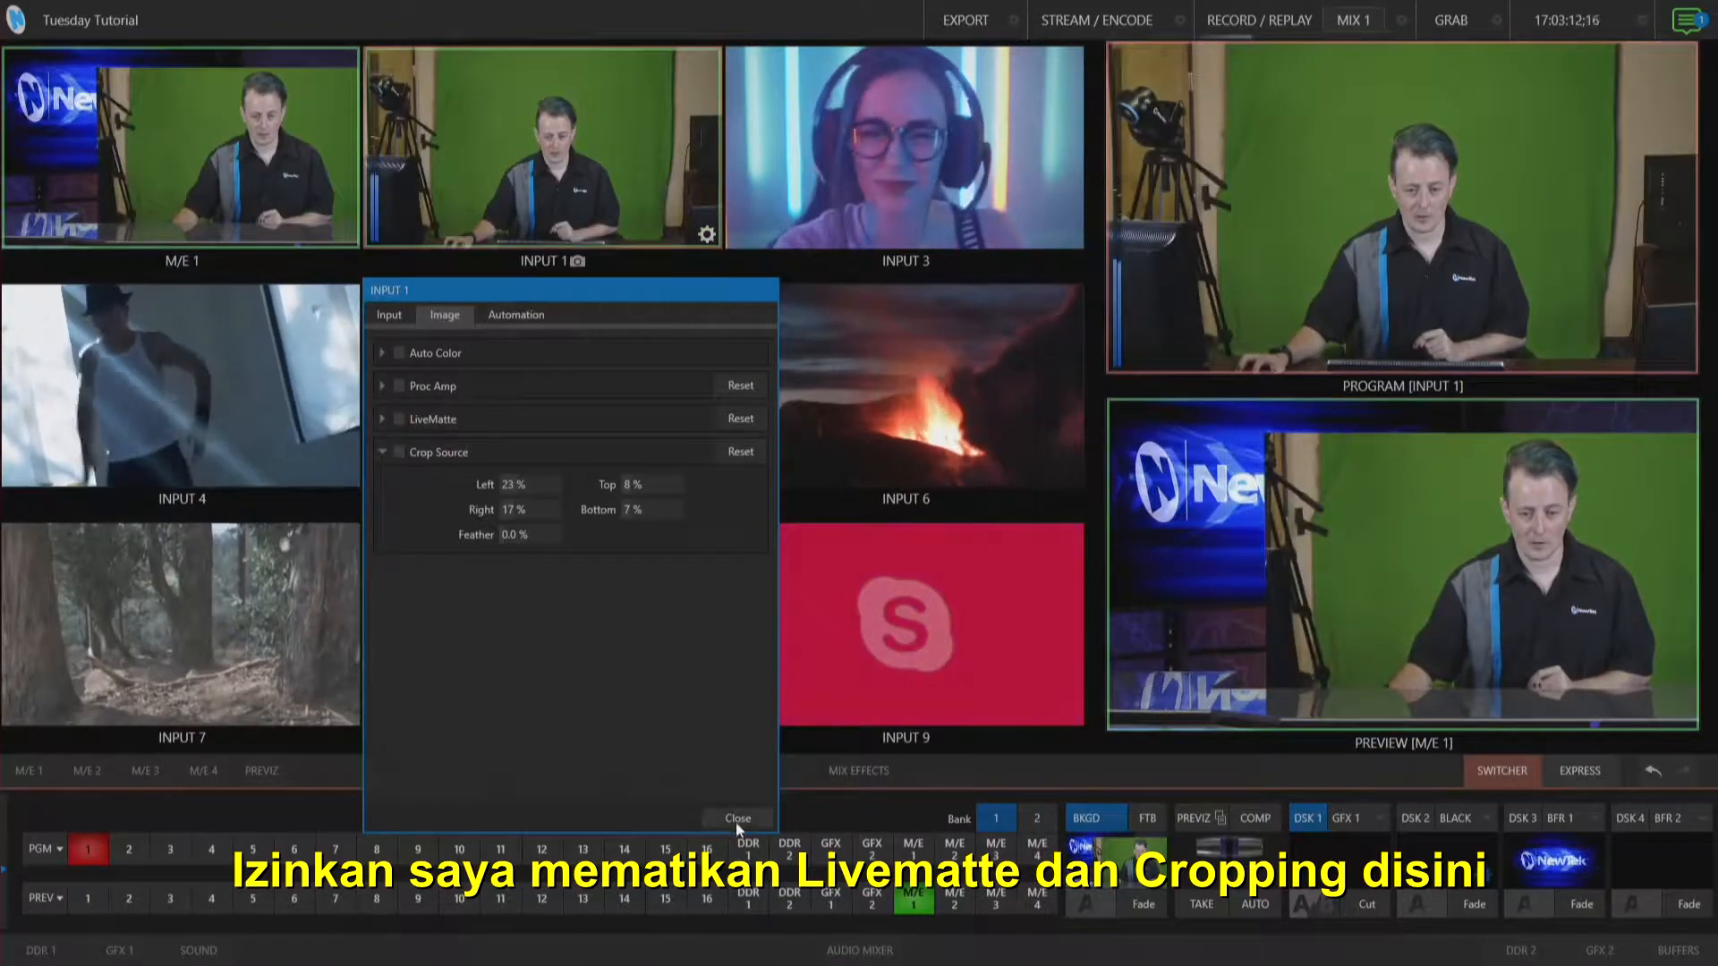
pyautogui.click(737, 819)
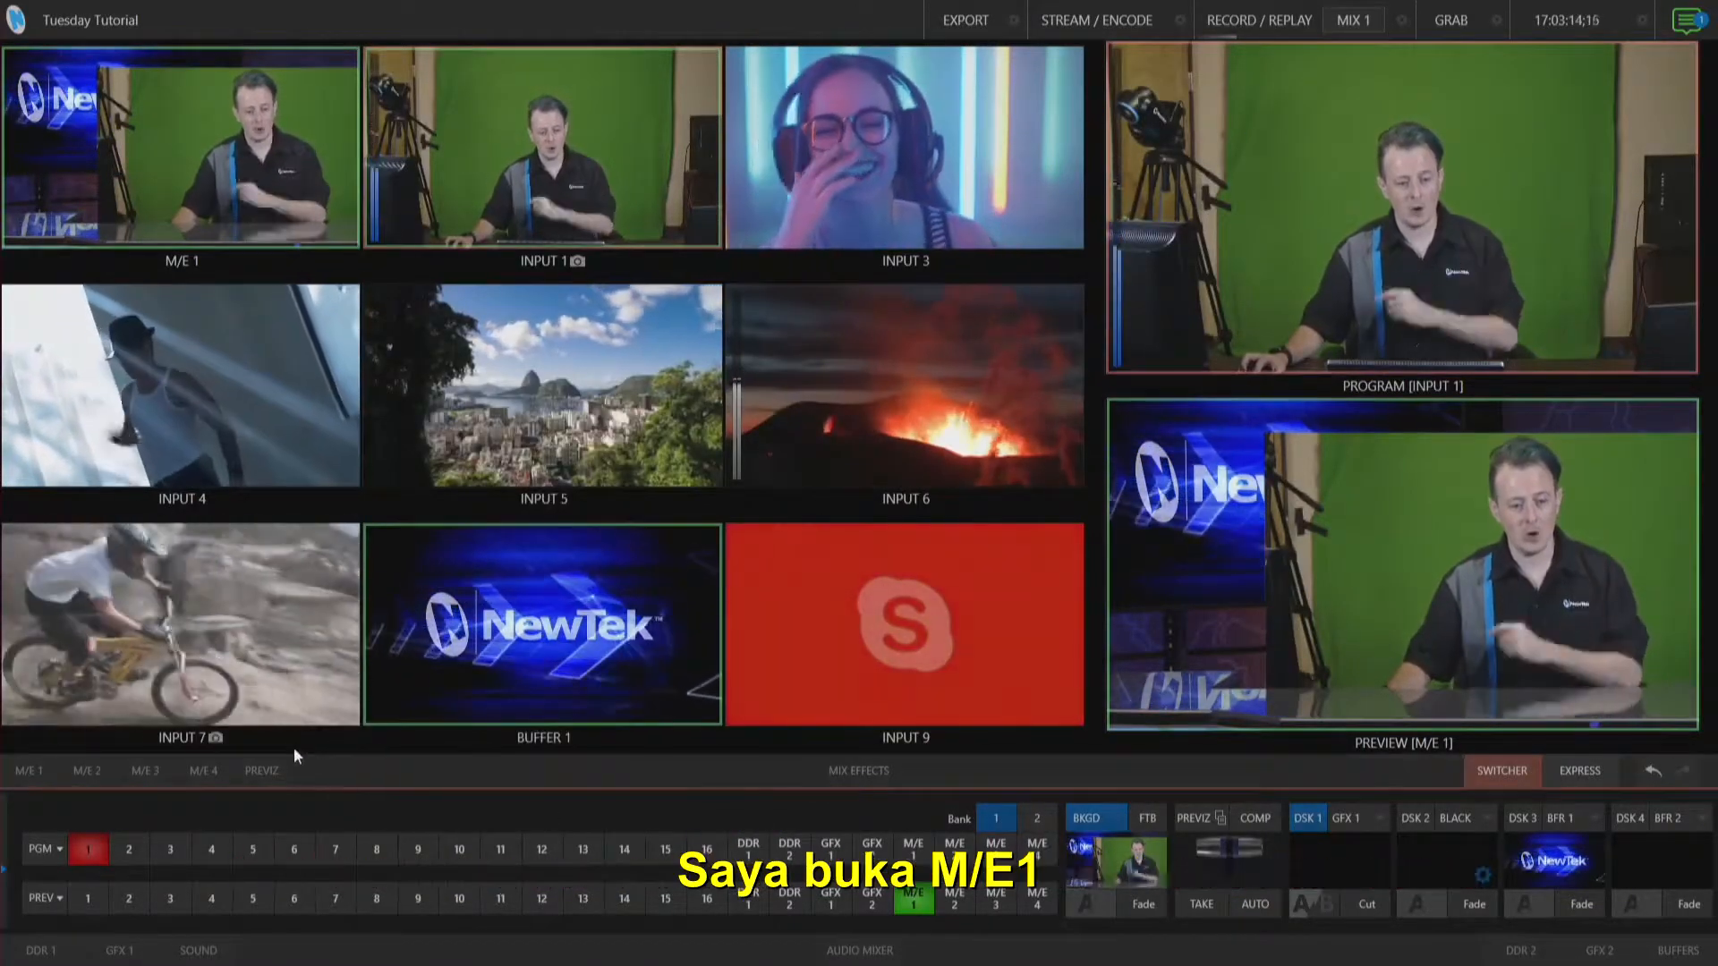
# Crop Input 1 through its Row A position in M/E 1, with 27 % left and 24 % right
pyautogui.click(33, 775)
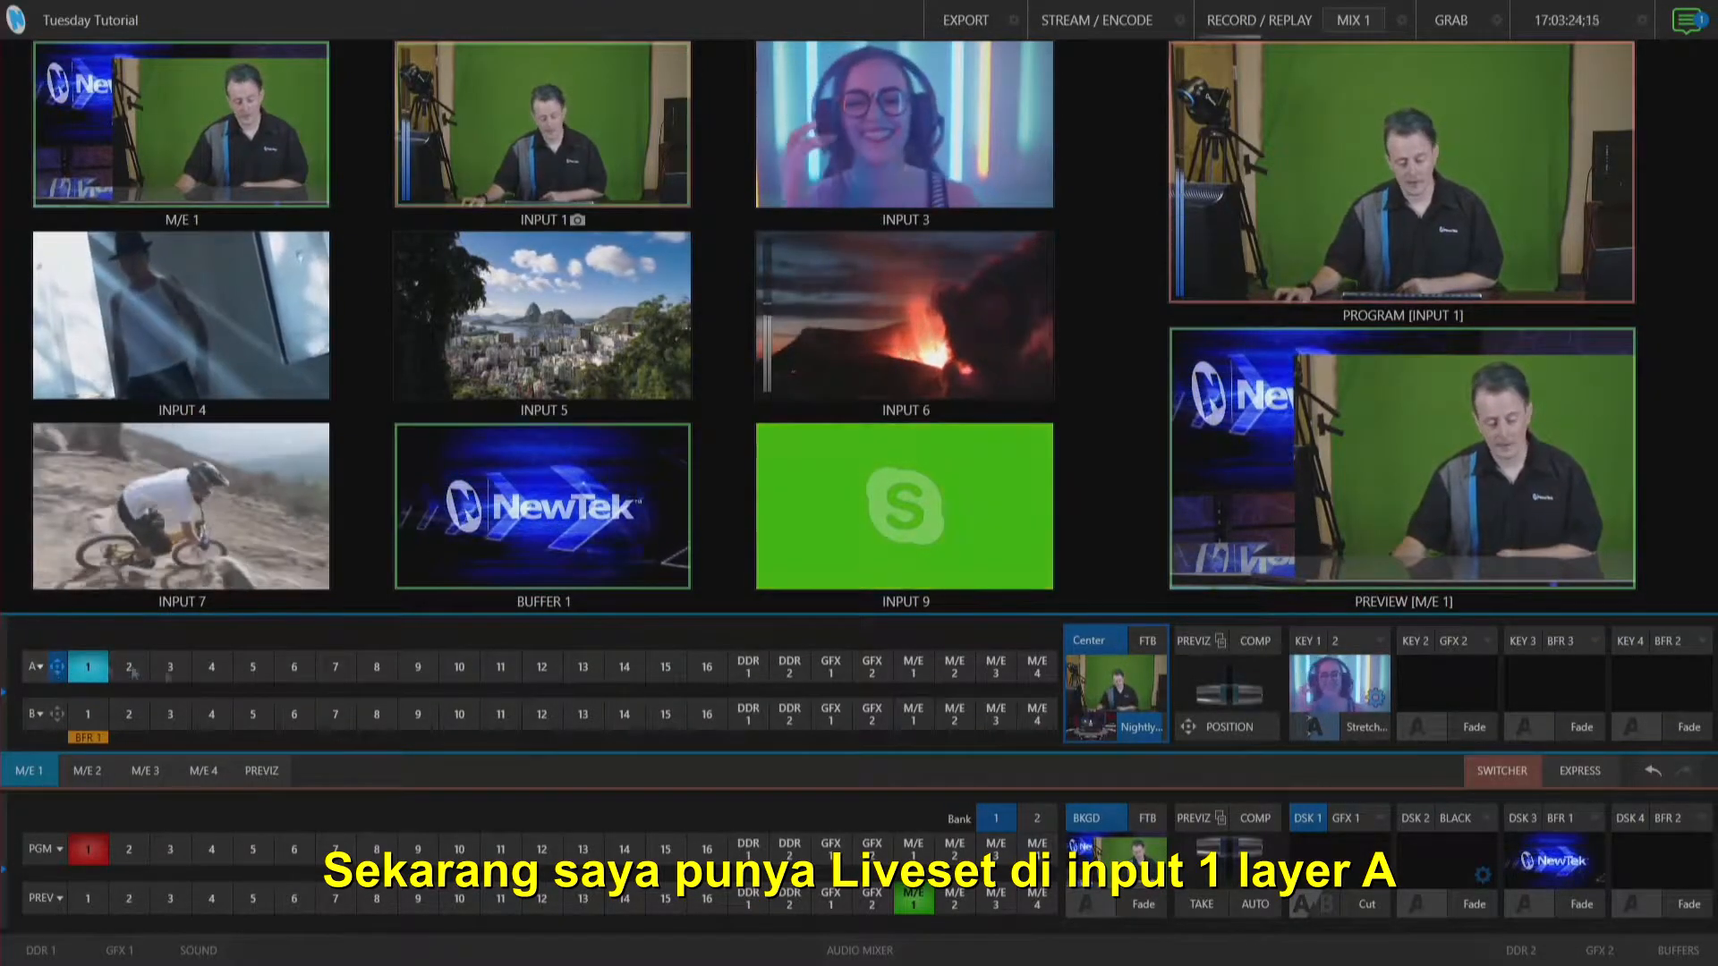
pyautogui.click(56, 668)
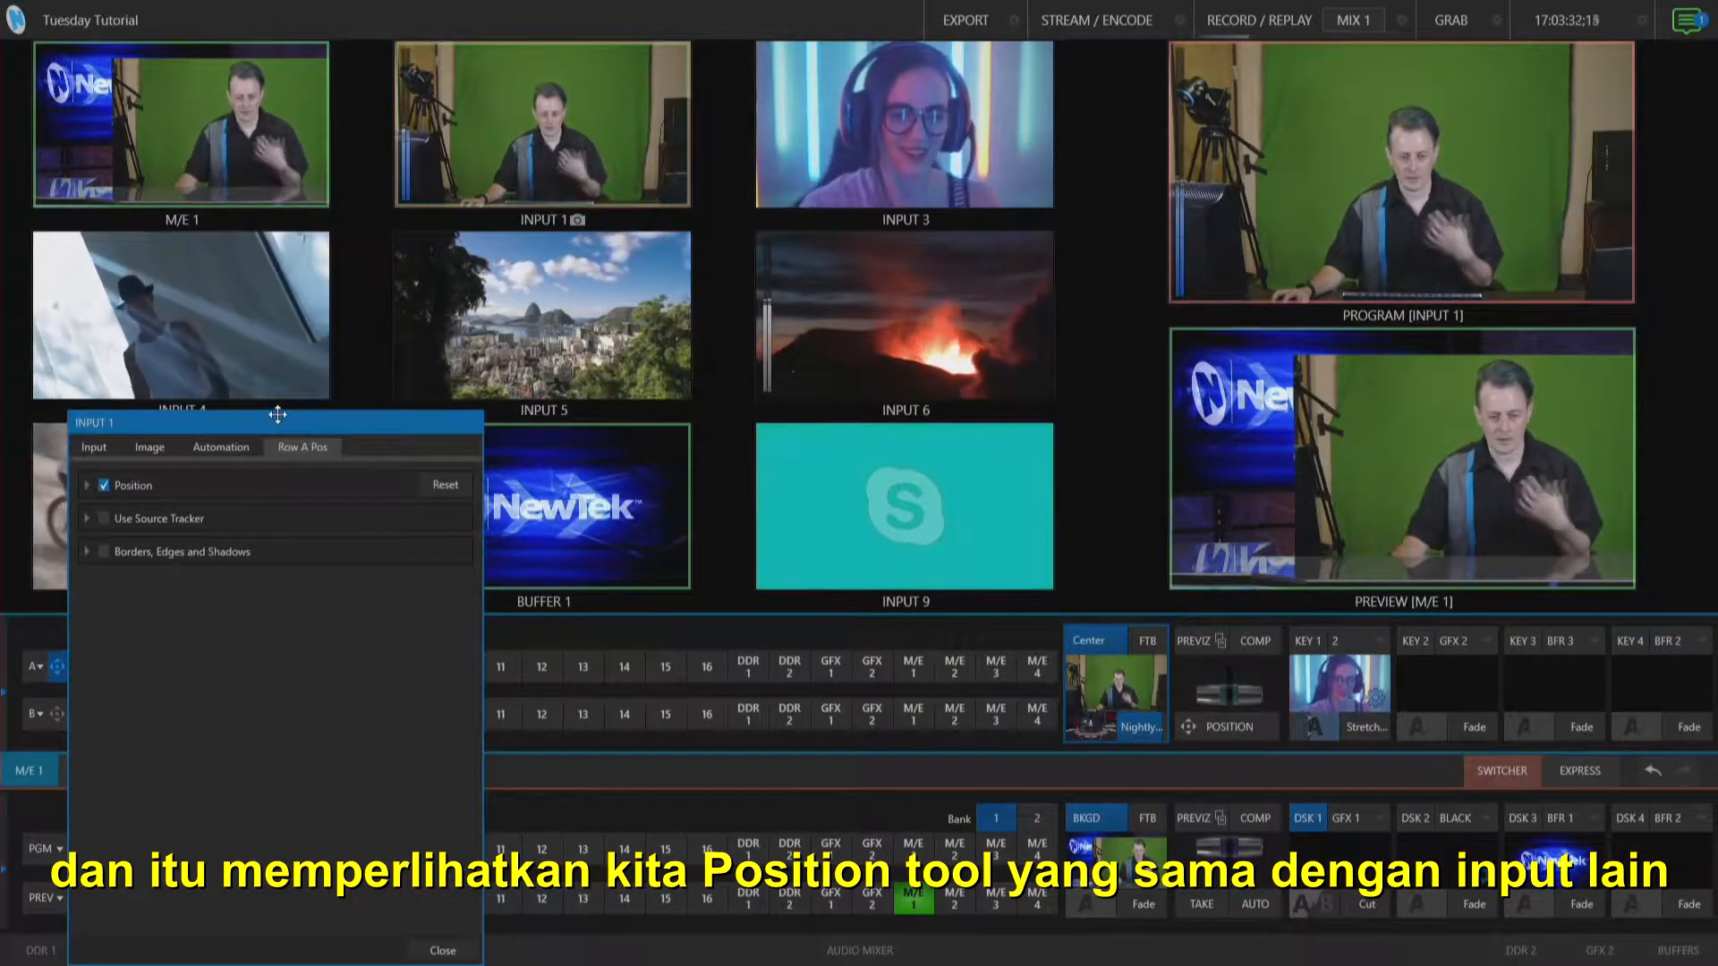
pyautogui.click(87, 485)
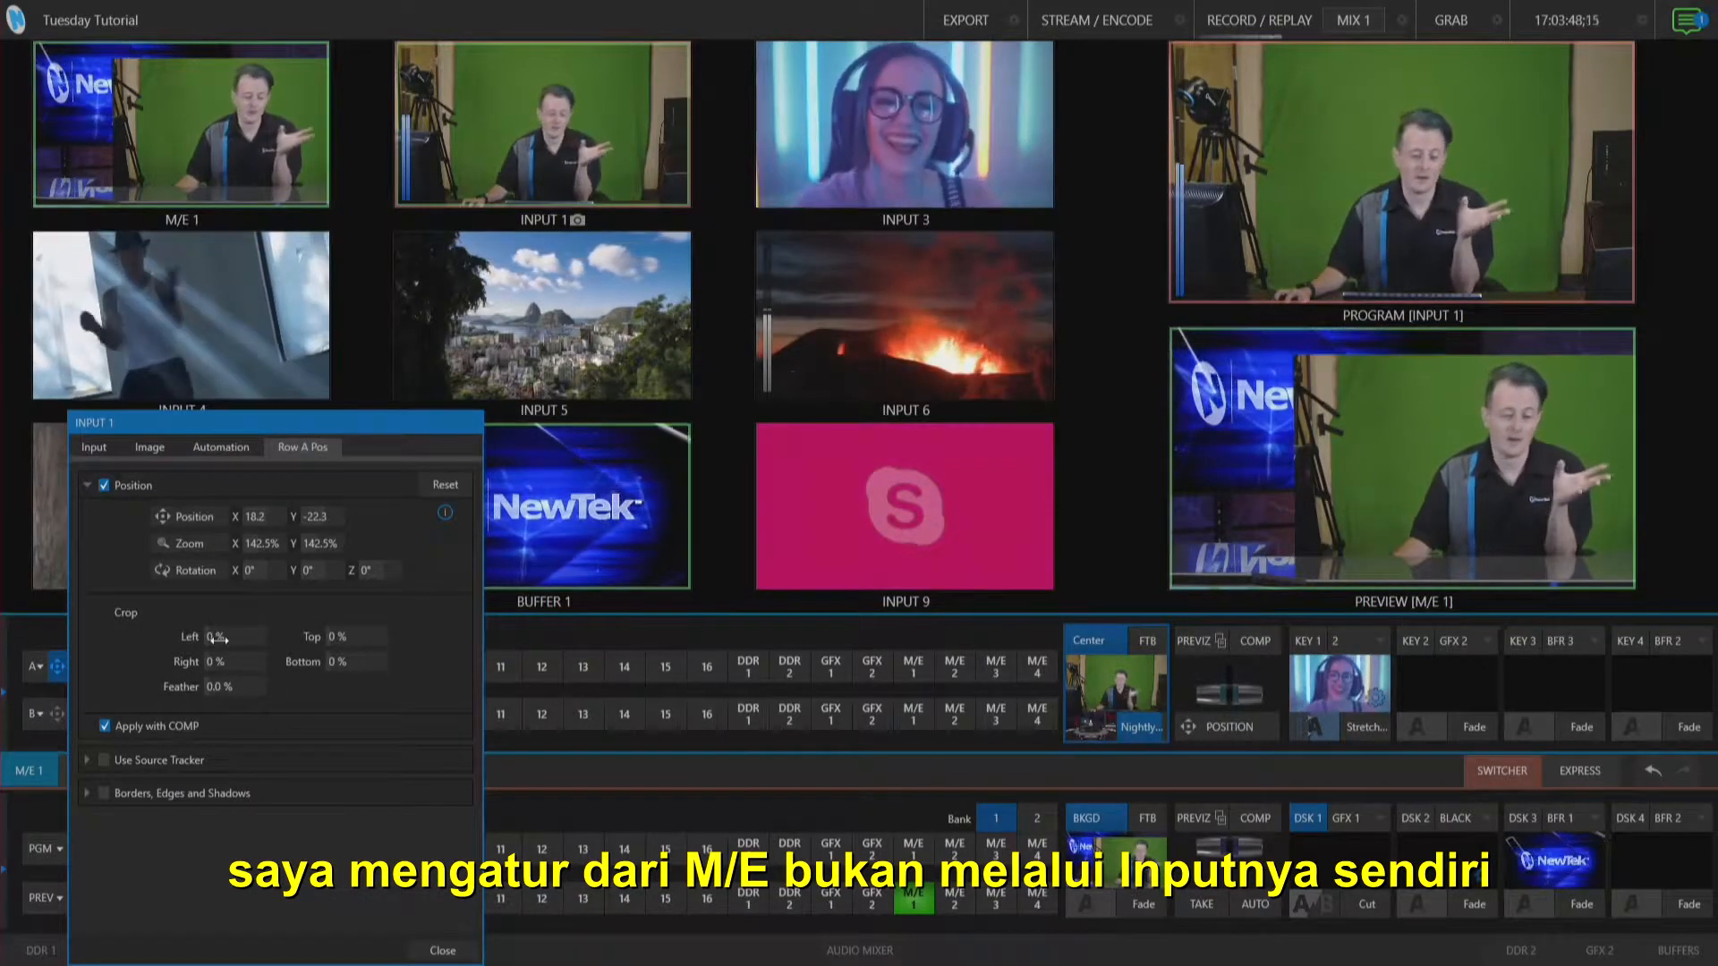
pyautogui.moveTo(242, 640); pyautogui.dragTo(298, 666)
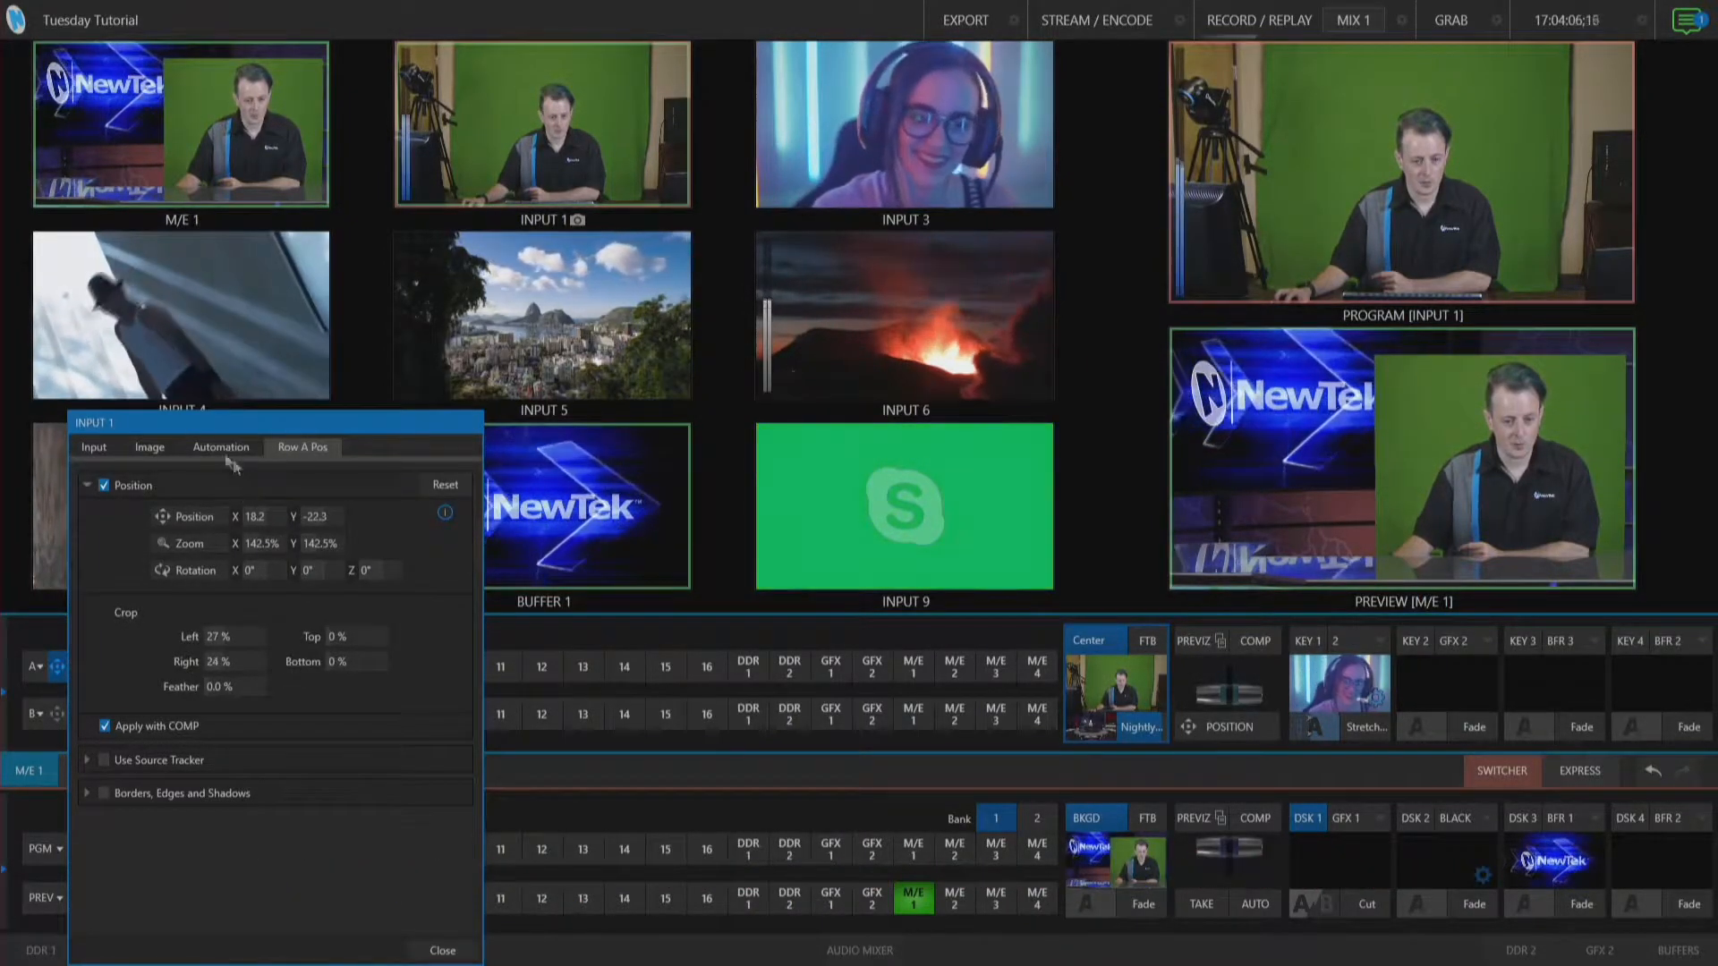
# Compare the Row A crop with the source crop of Input 1 by switching Crop Source on and off again
pyautogui.click(157, 444)
pyautogui.click(93, 584)
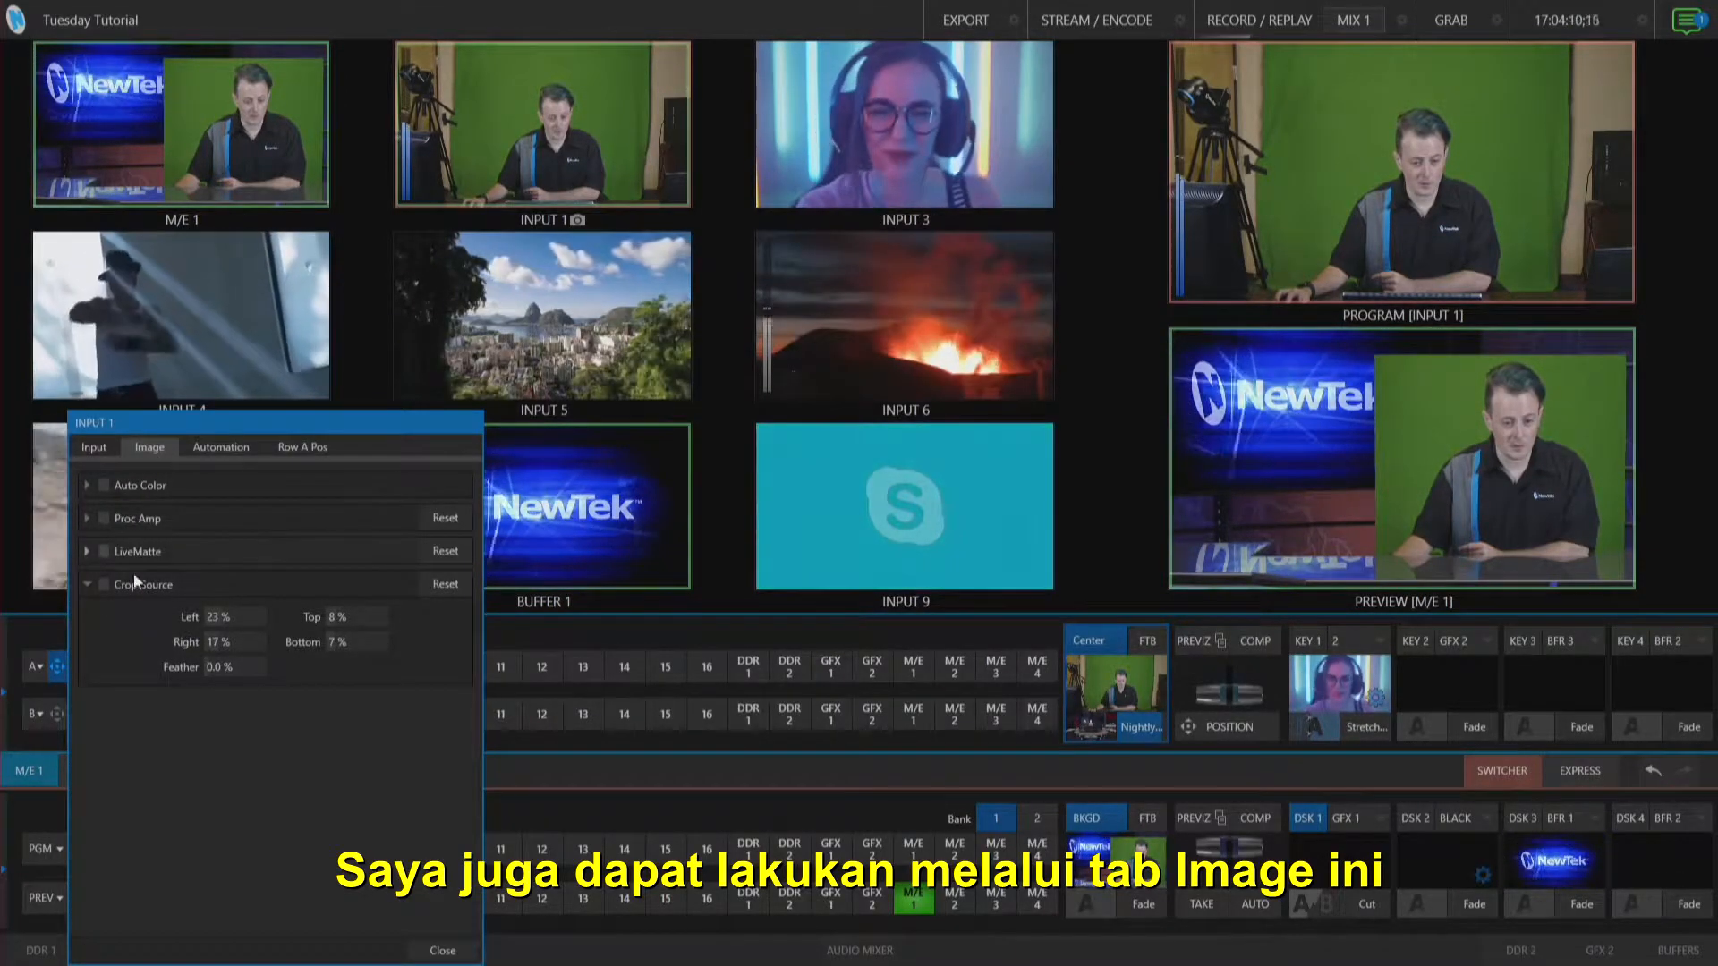
pyautogui.click(308, 448)
pyautogui.click(149, 445)
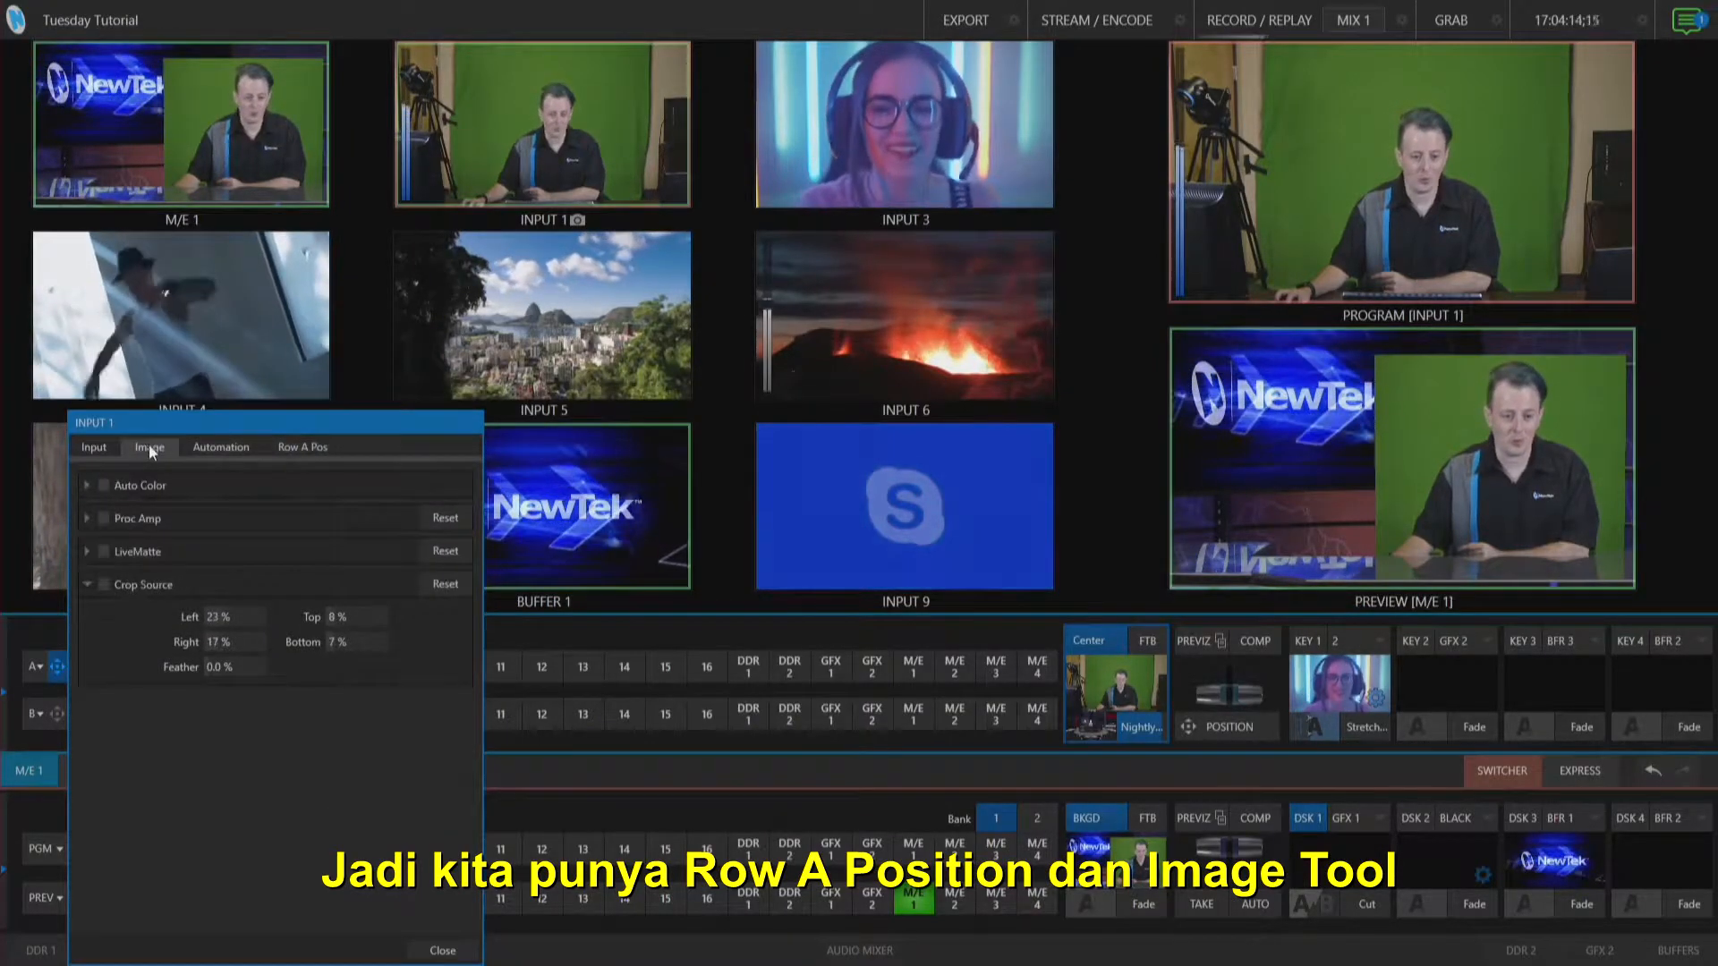
pyautogui.click(105, 585)
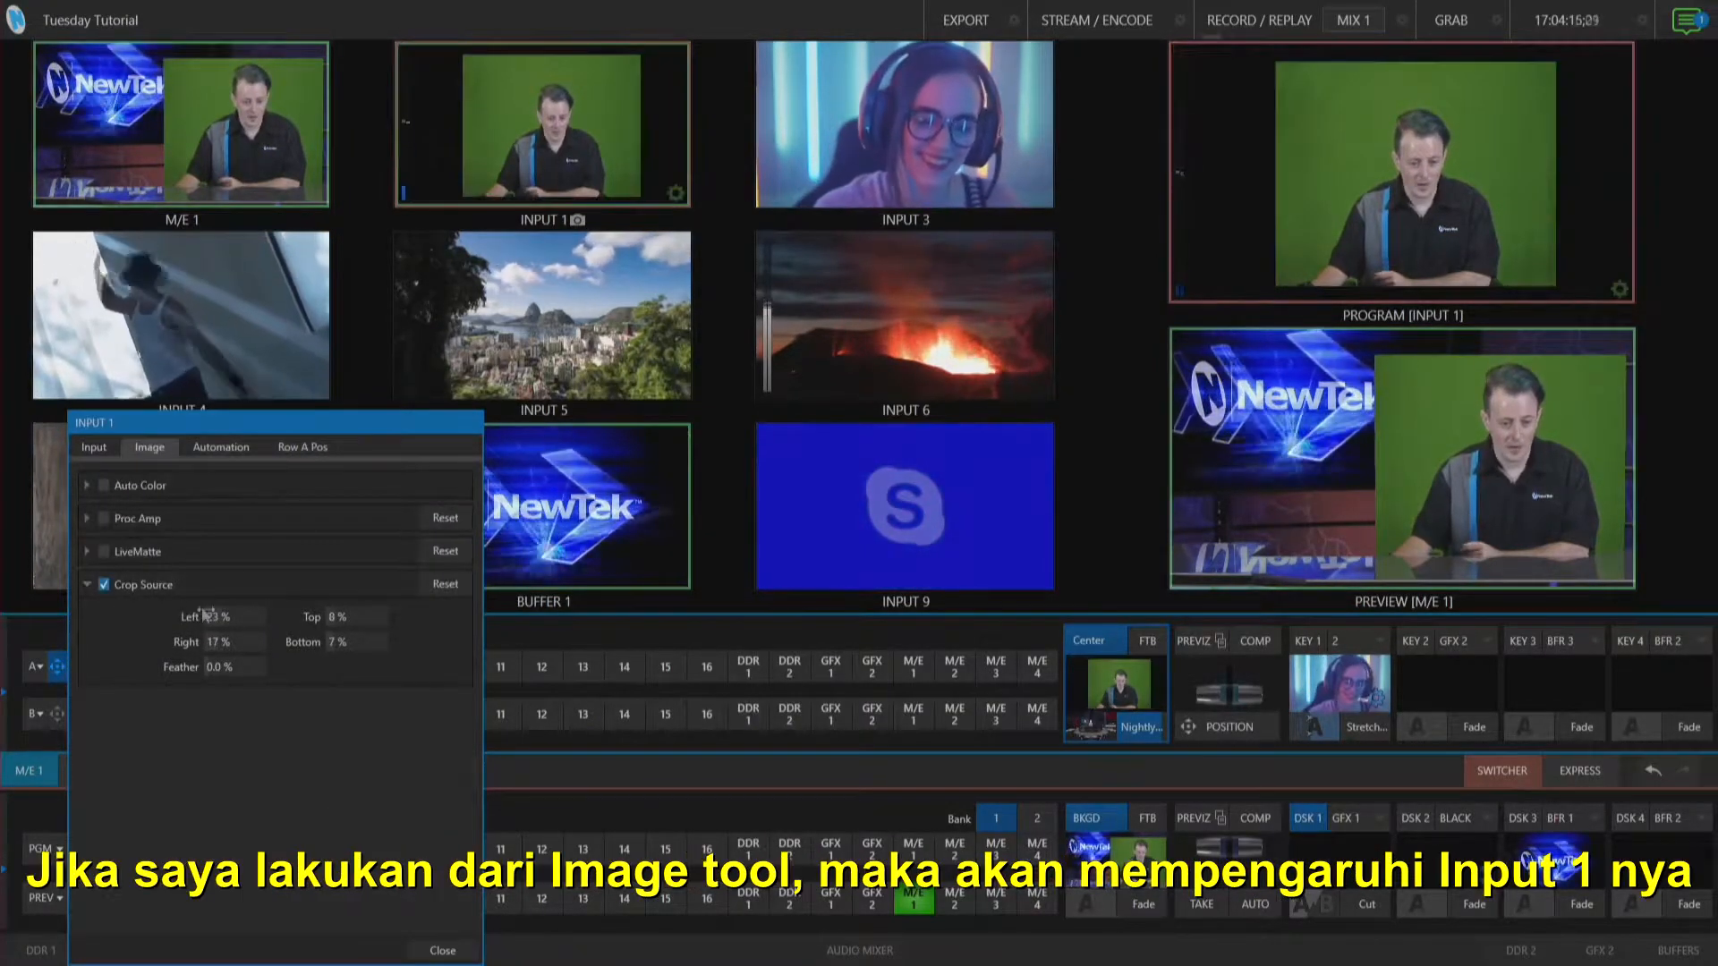
pyautogui.click(105, 585)
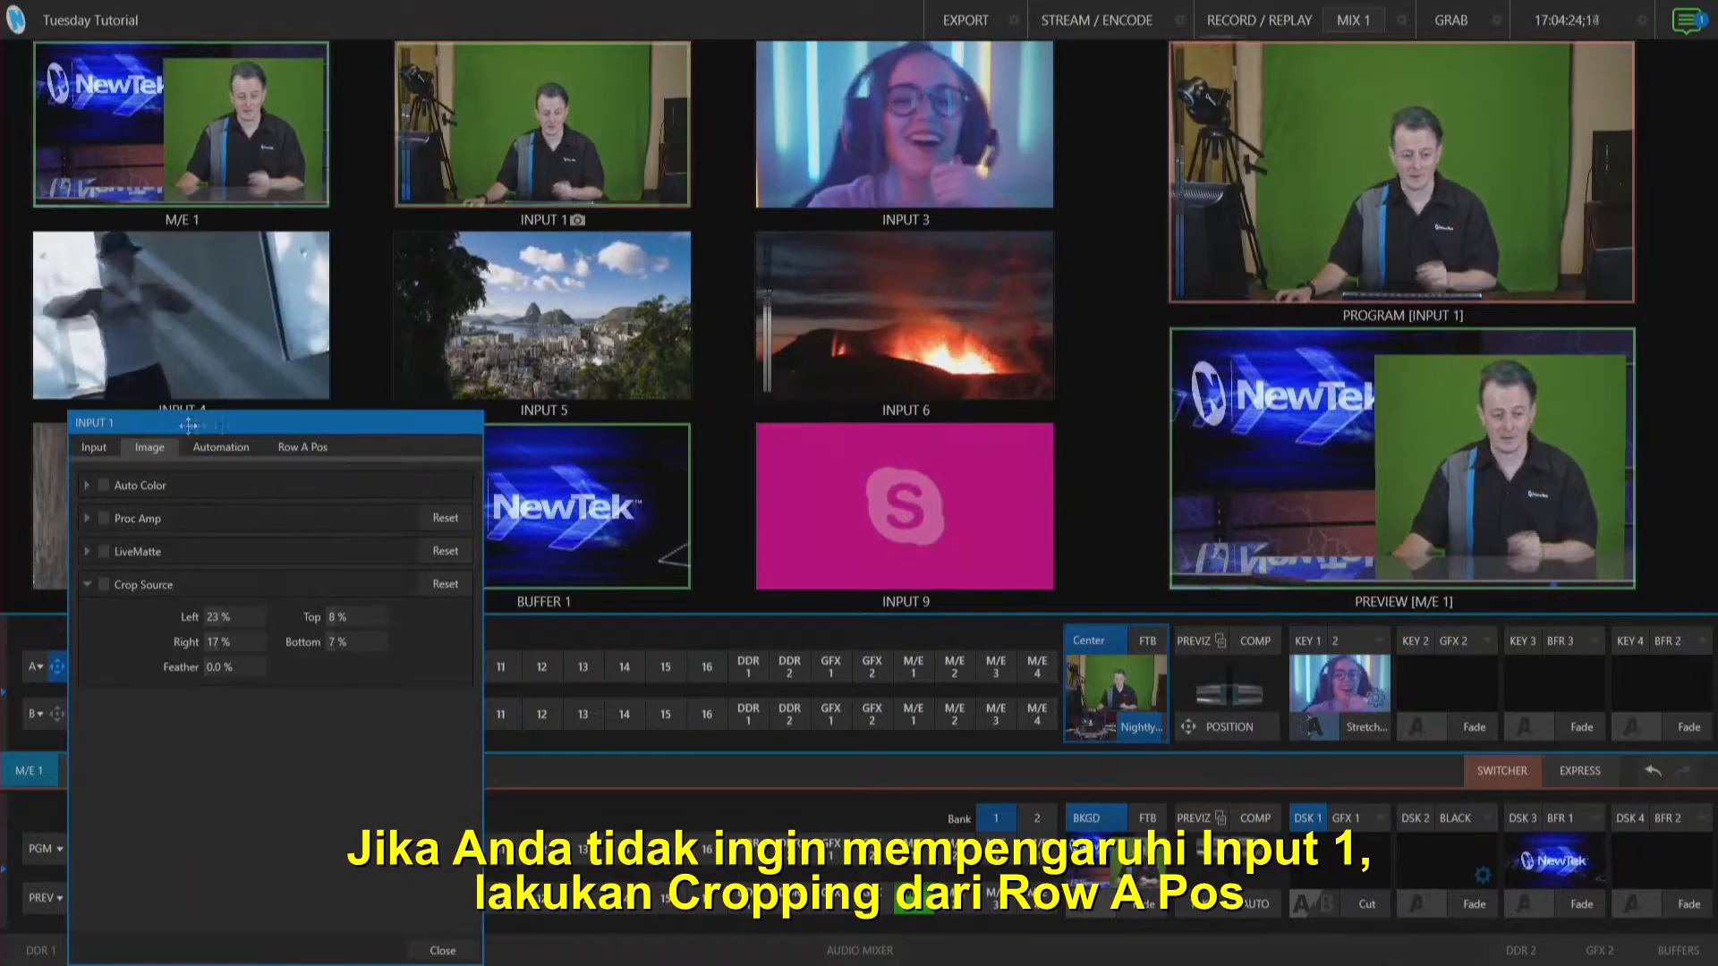
pyautogui.click(297, 450)
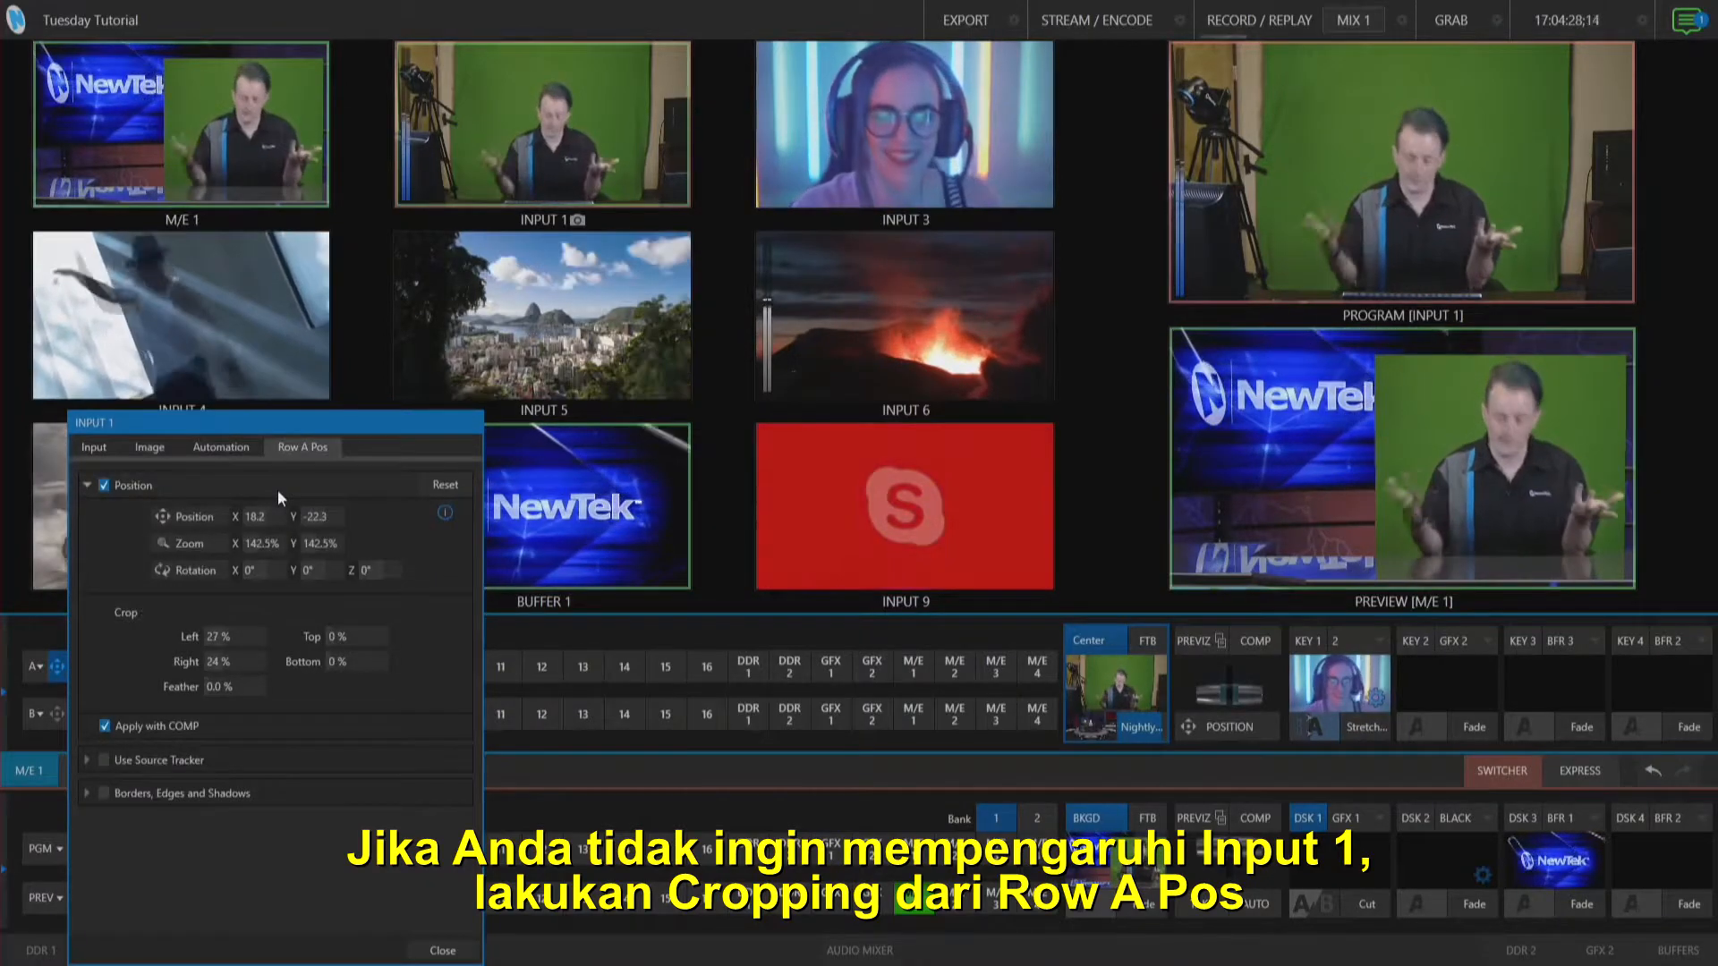
# Enable LiveMatte for Input 1, reset its LiveMatte settings and close the M/E 1 controls
pyautogui.click(148, 448)
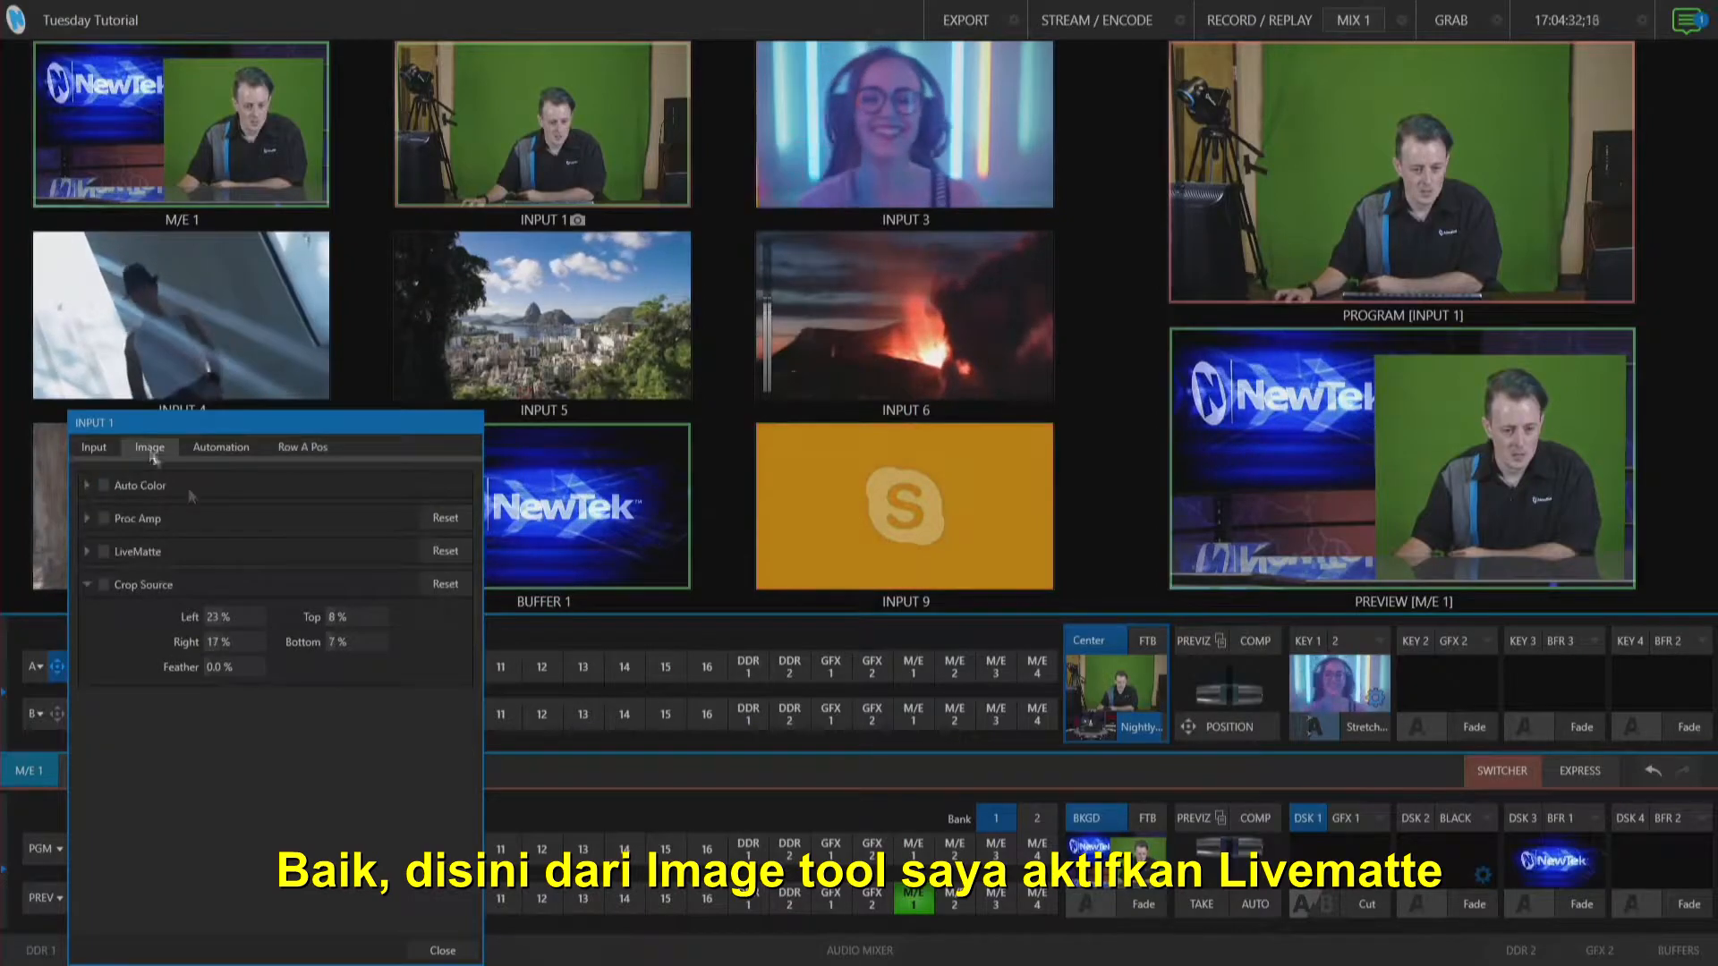
pyautogui.click(105, 552)
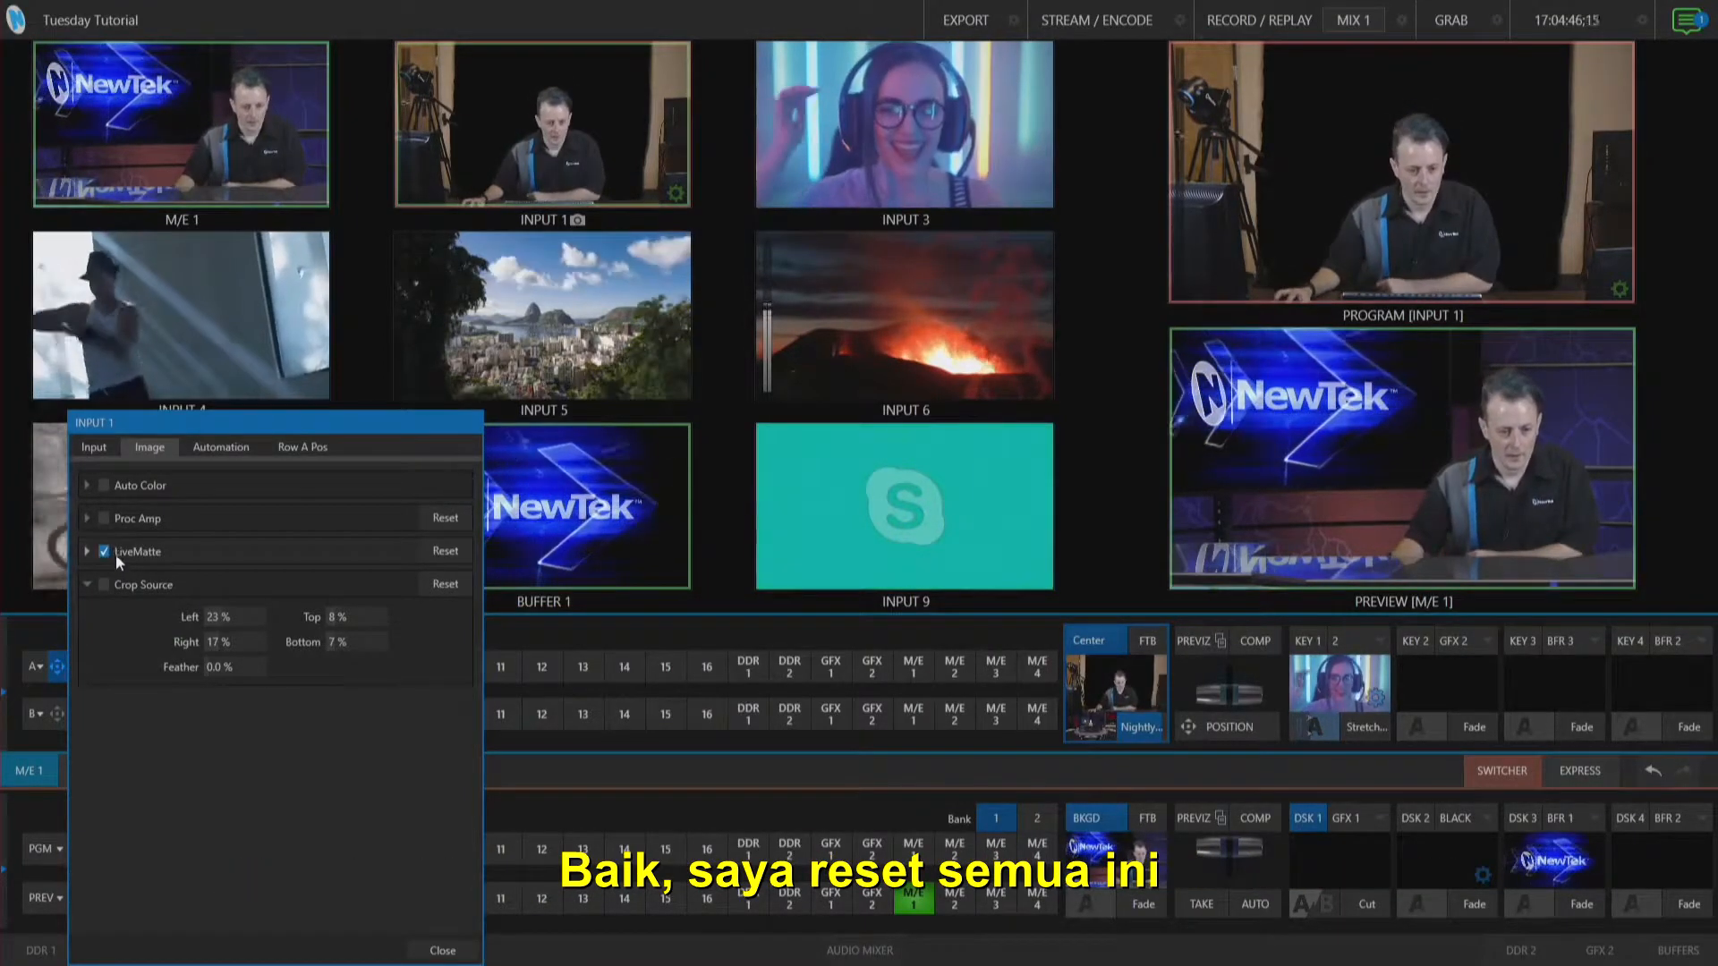
pyautogui.click(443, 555)
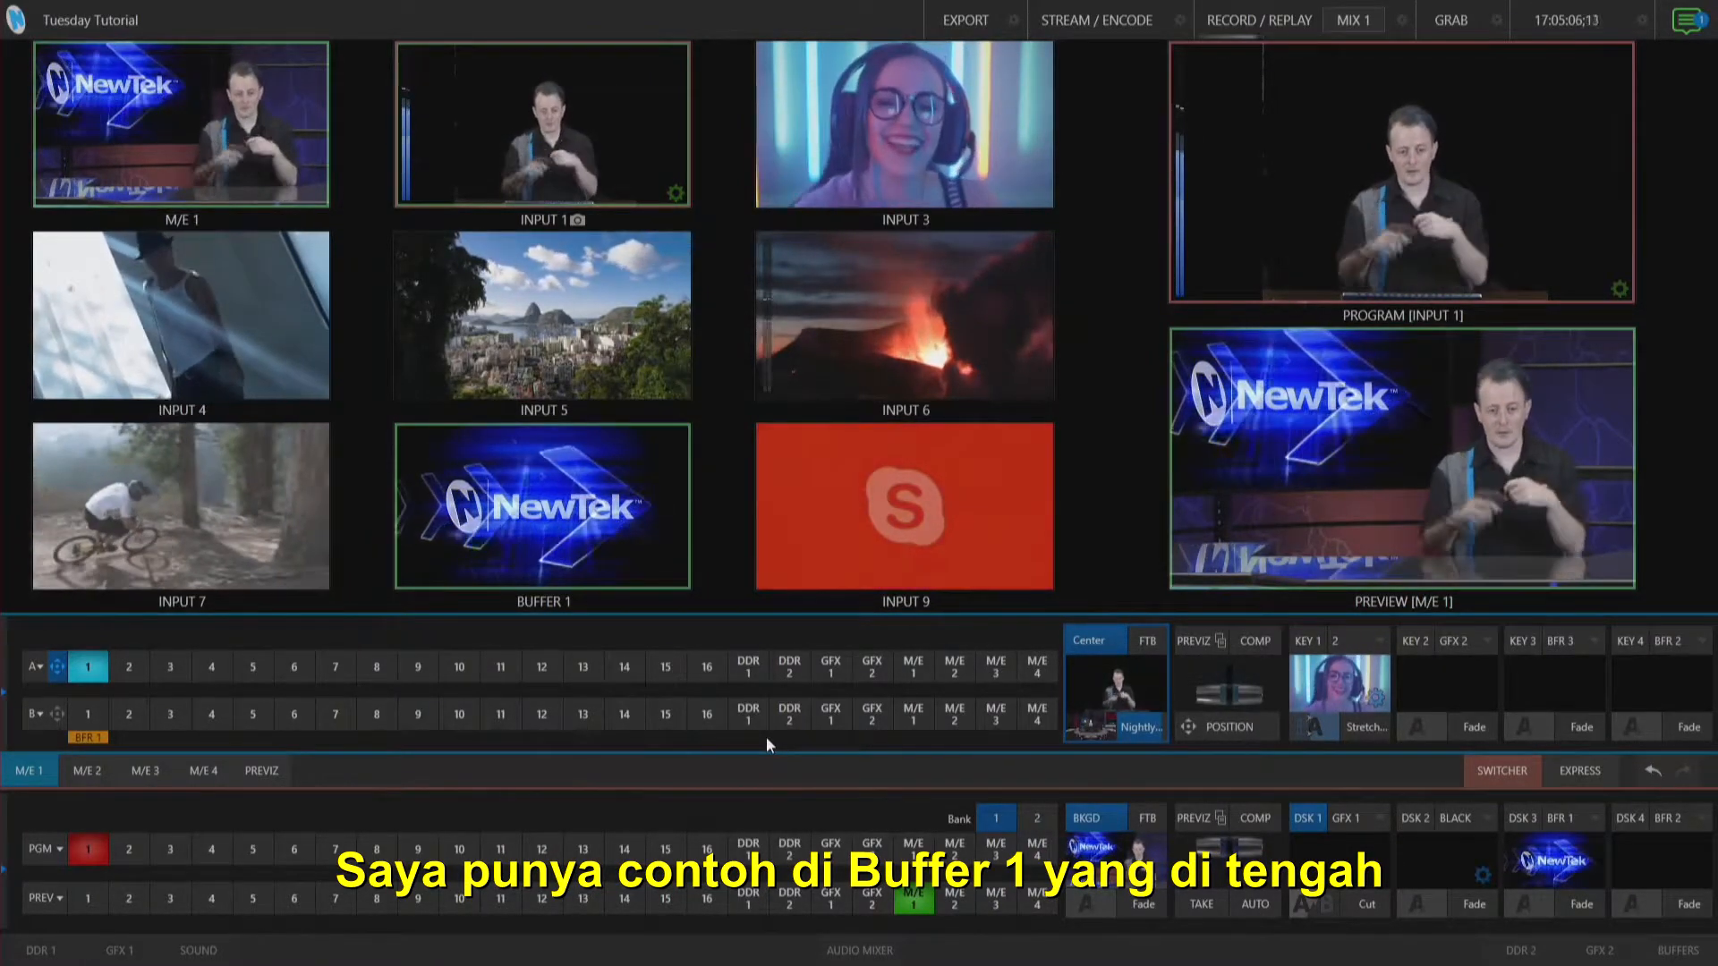
pyautogui.click(47, 772)
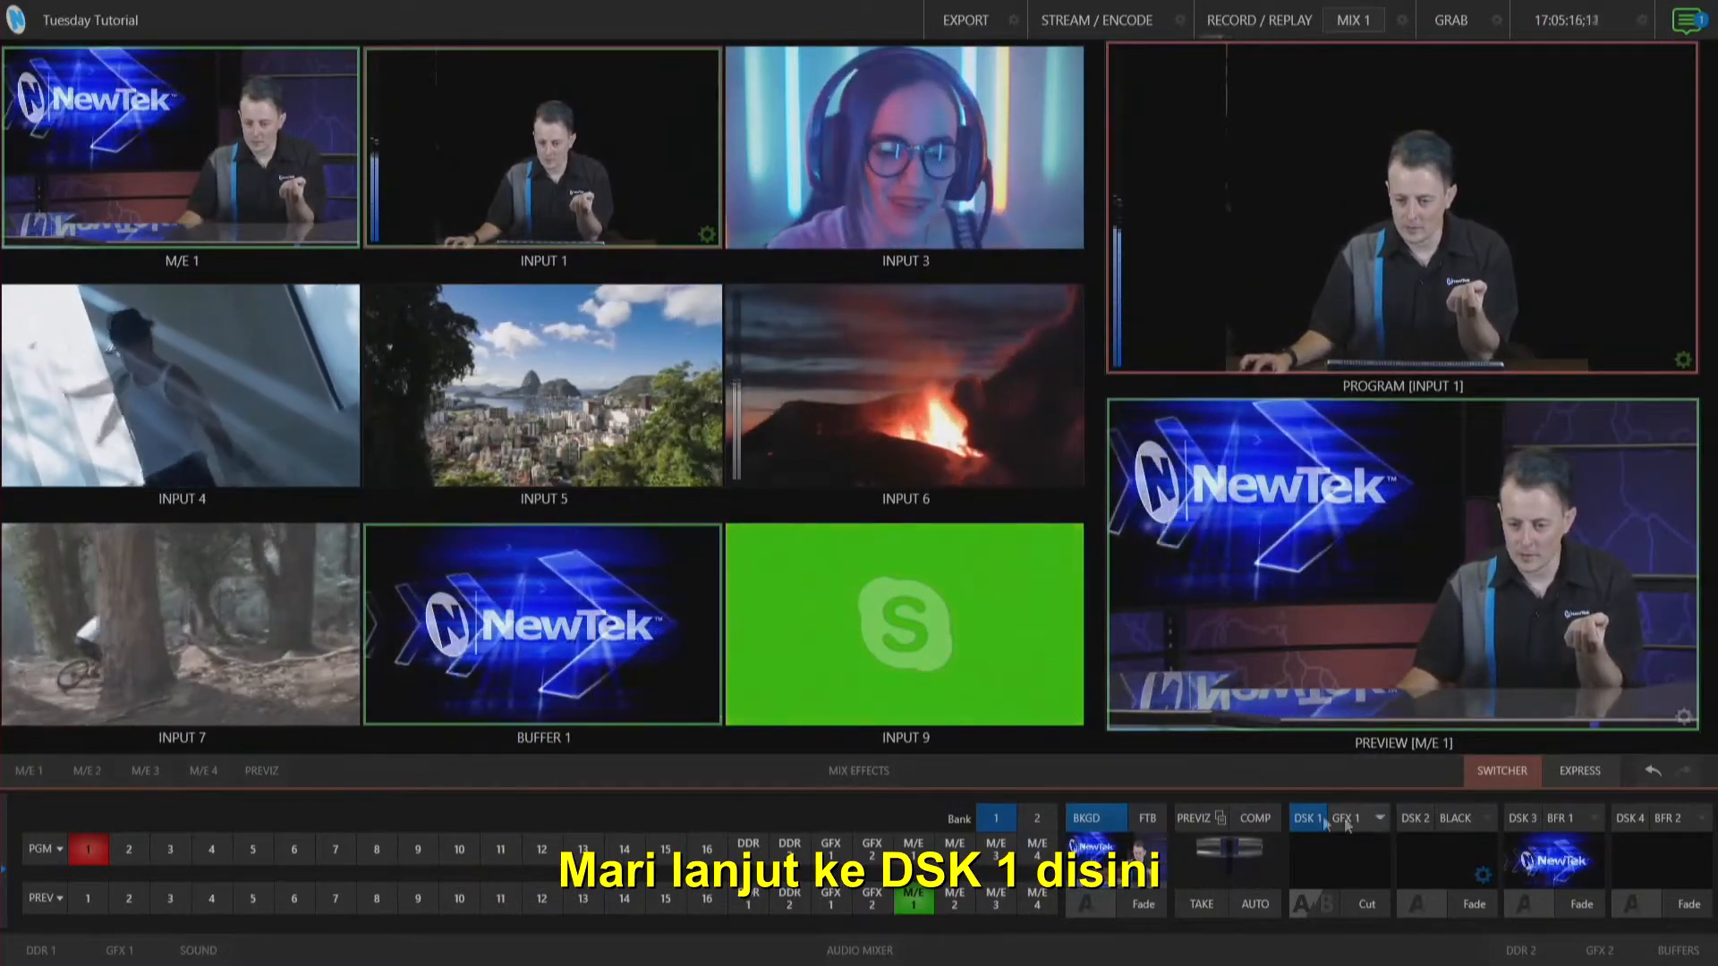
# Assign buffer BFR 1 as the source of DSK 1
pyautogui.click(1380, 818)
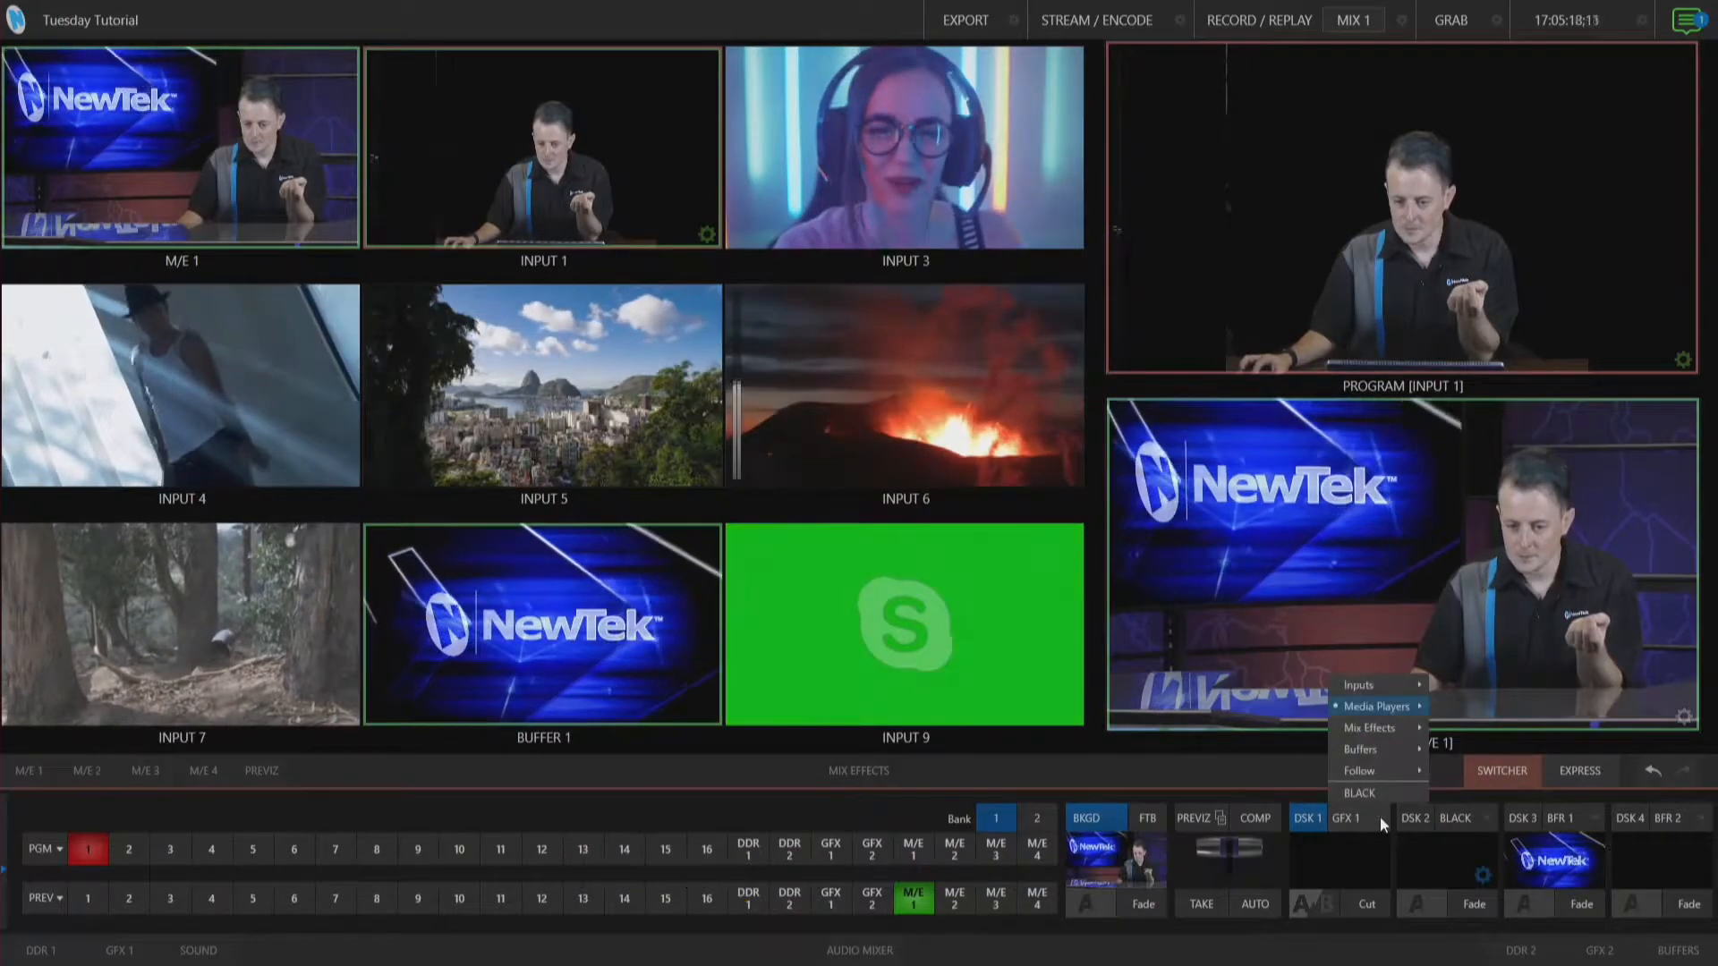
pyautogui.moveTo(1398, 756)
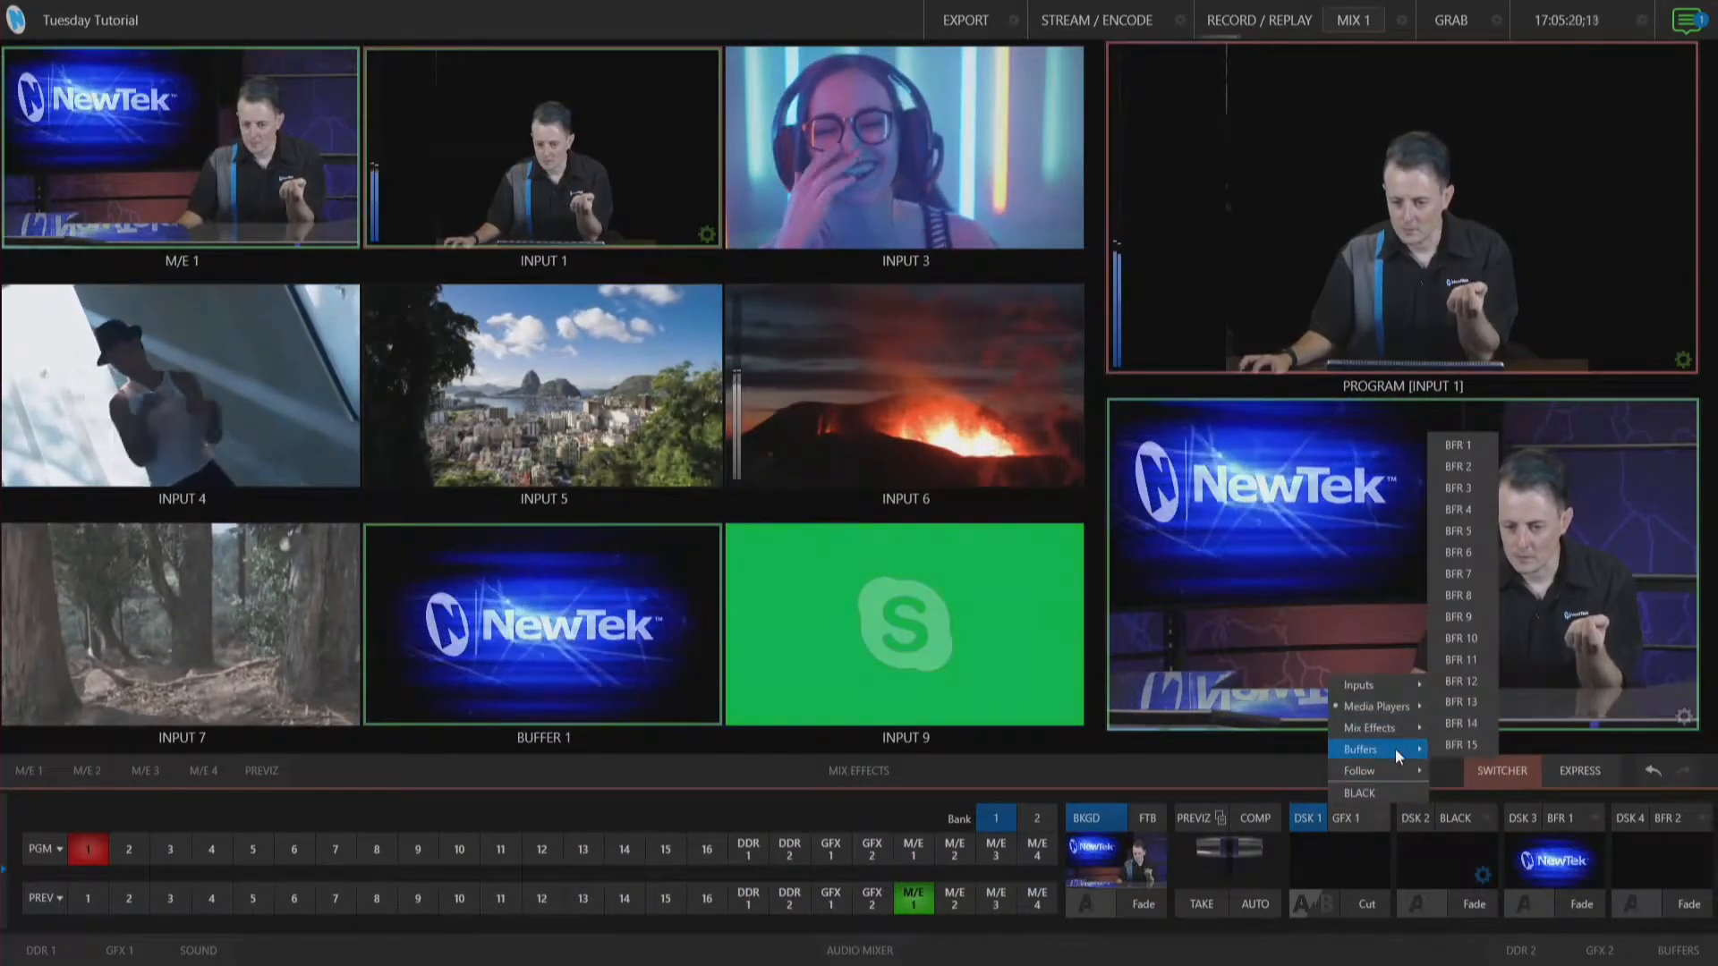
pyautogui.click(1468, 445)
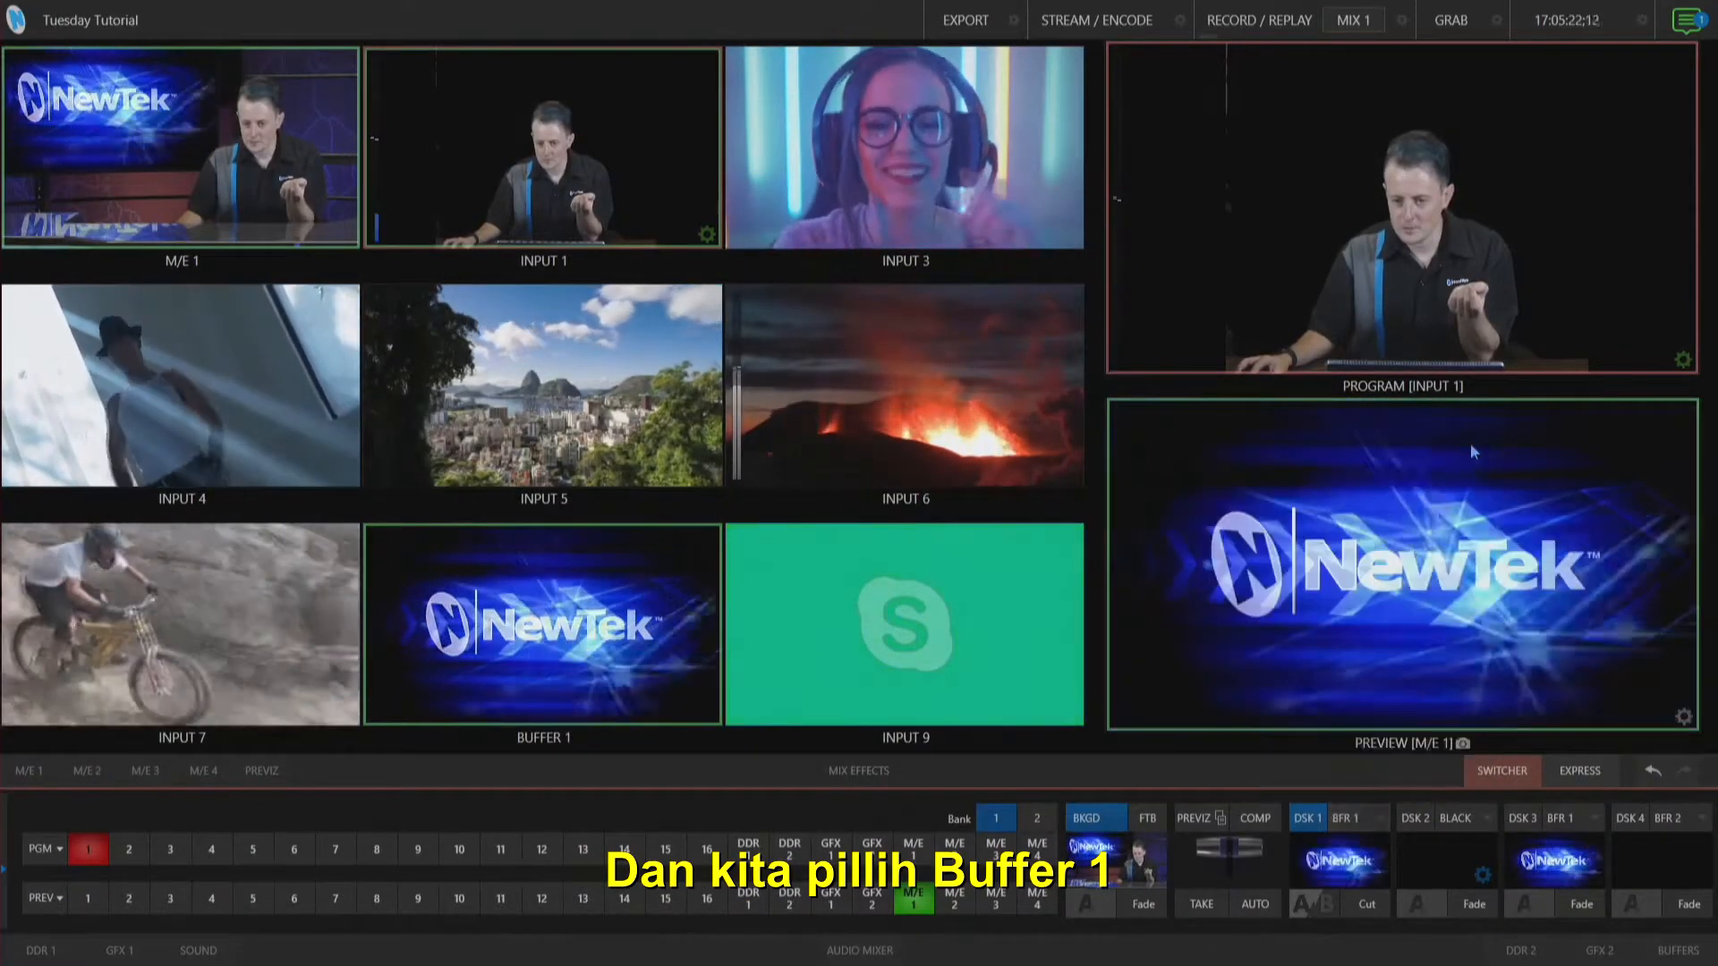
# Choose the Fly In B transition for DSK 1 and bring DSK 1 onto the program output
pyautogui.click(1312, 906)
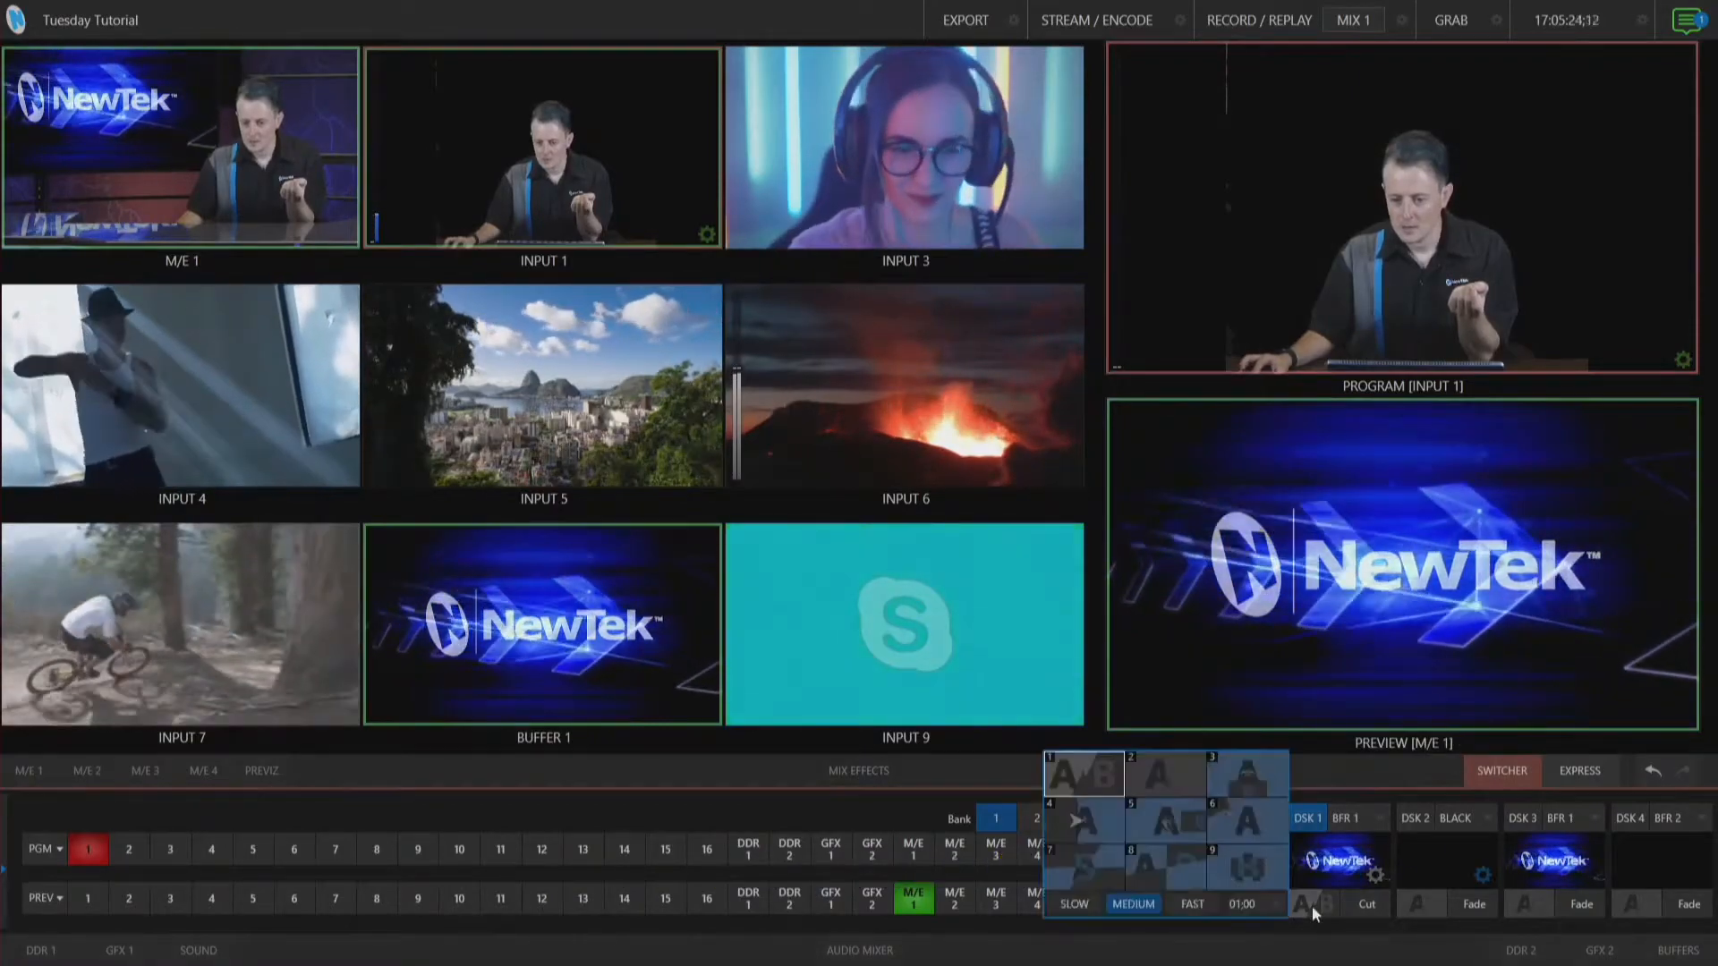
pyautogui.click(1246, 777)
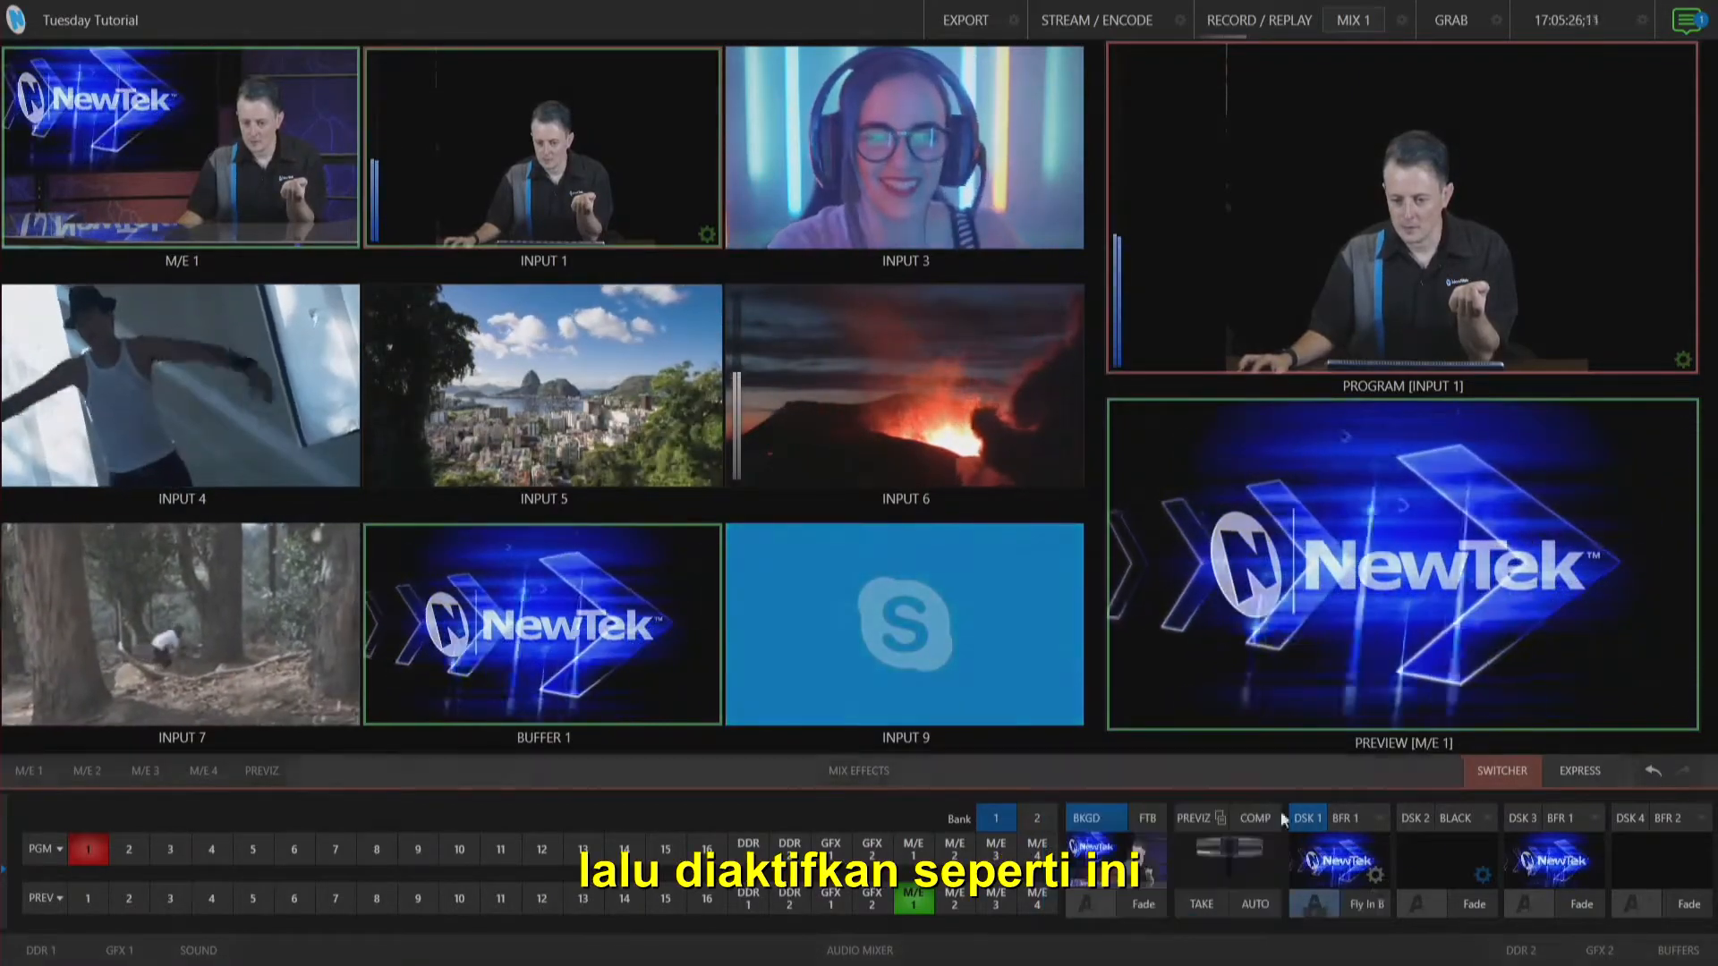
pyautogui.click(1366, 904)
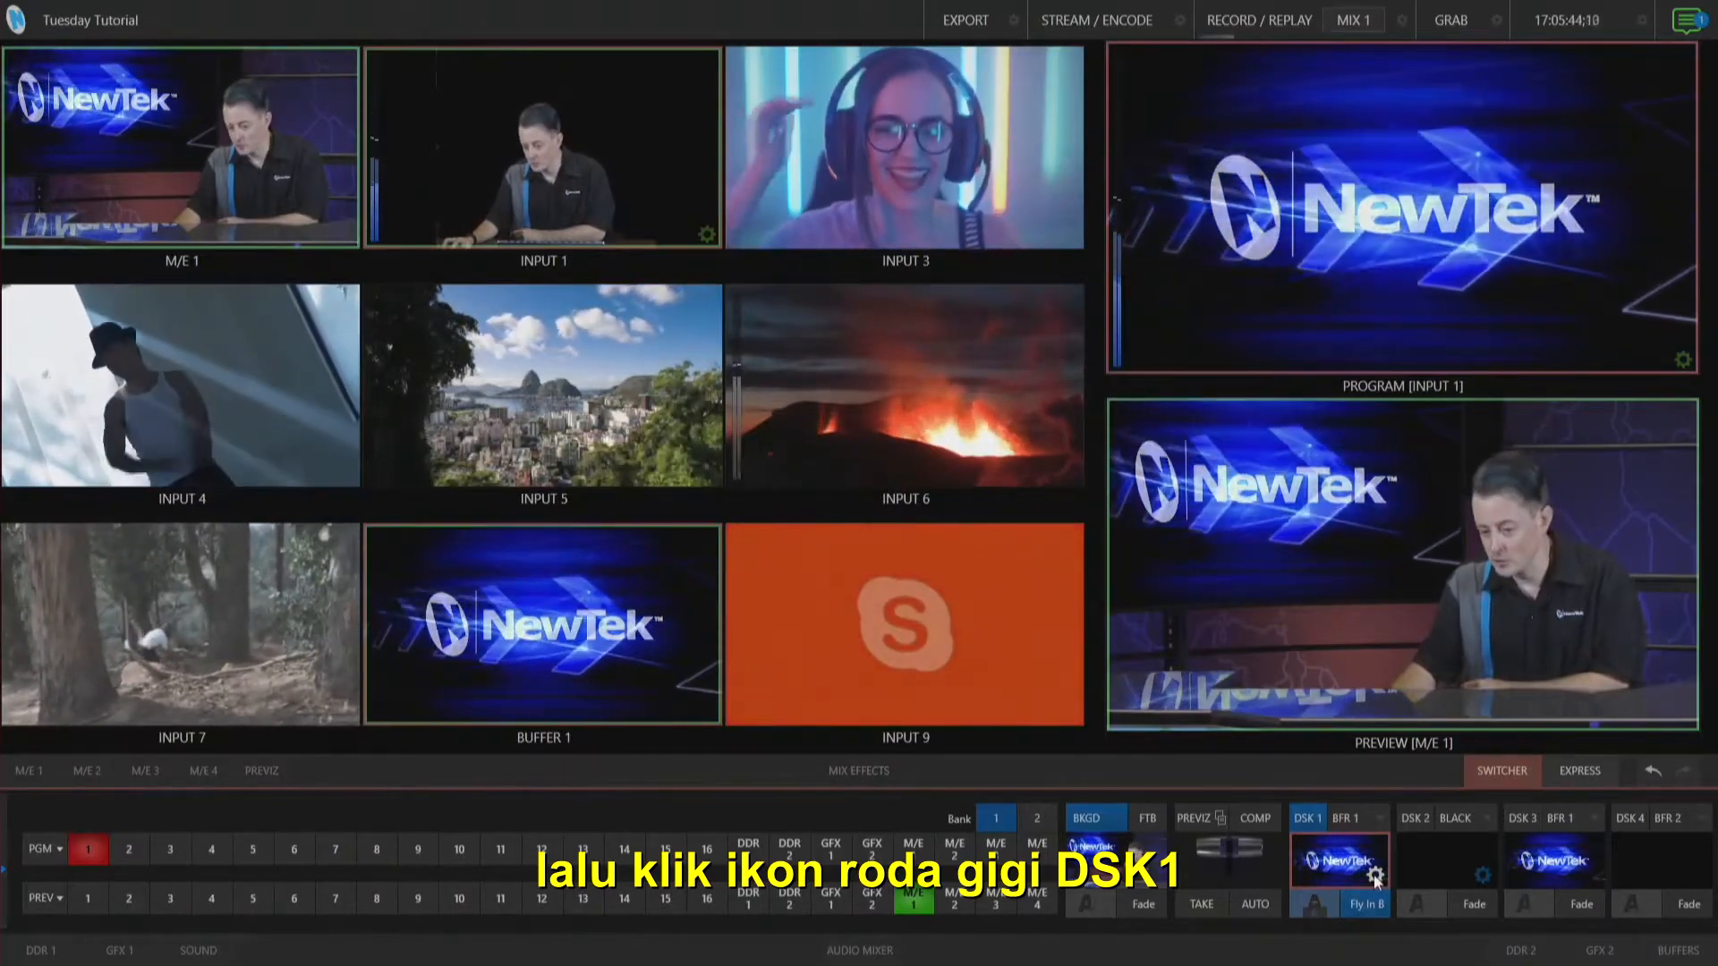
# Enable Position for DSK 1 and crop it 5 % left, 12 % right, 27 % top and 30 % bottom with a 7.7 % feather
pyautogui.click(1375, 877)
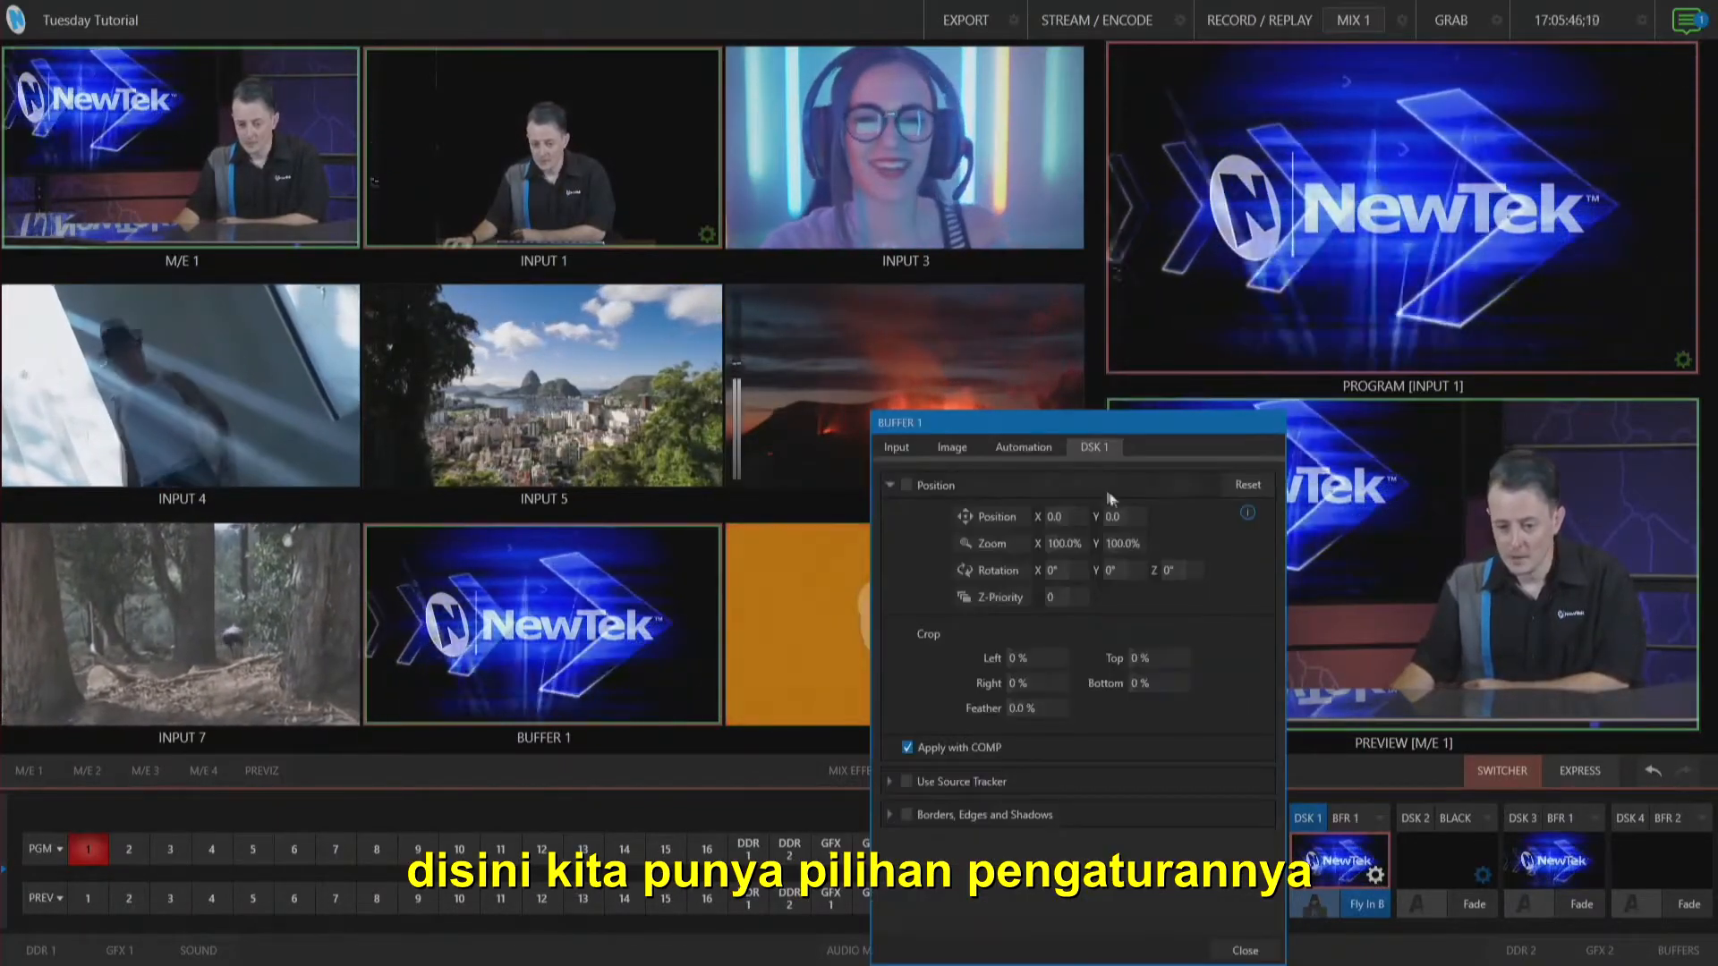
pyautogui.moveTo(1075, 429); pyautogui.dragTo(1005, 422)
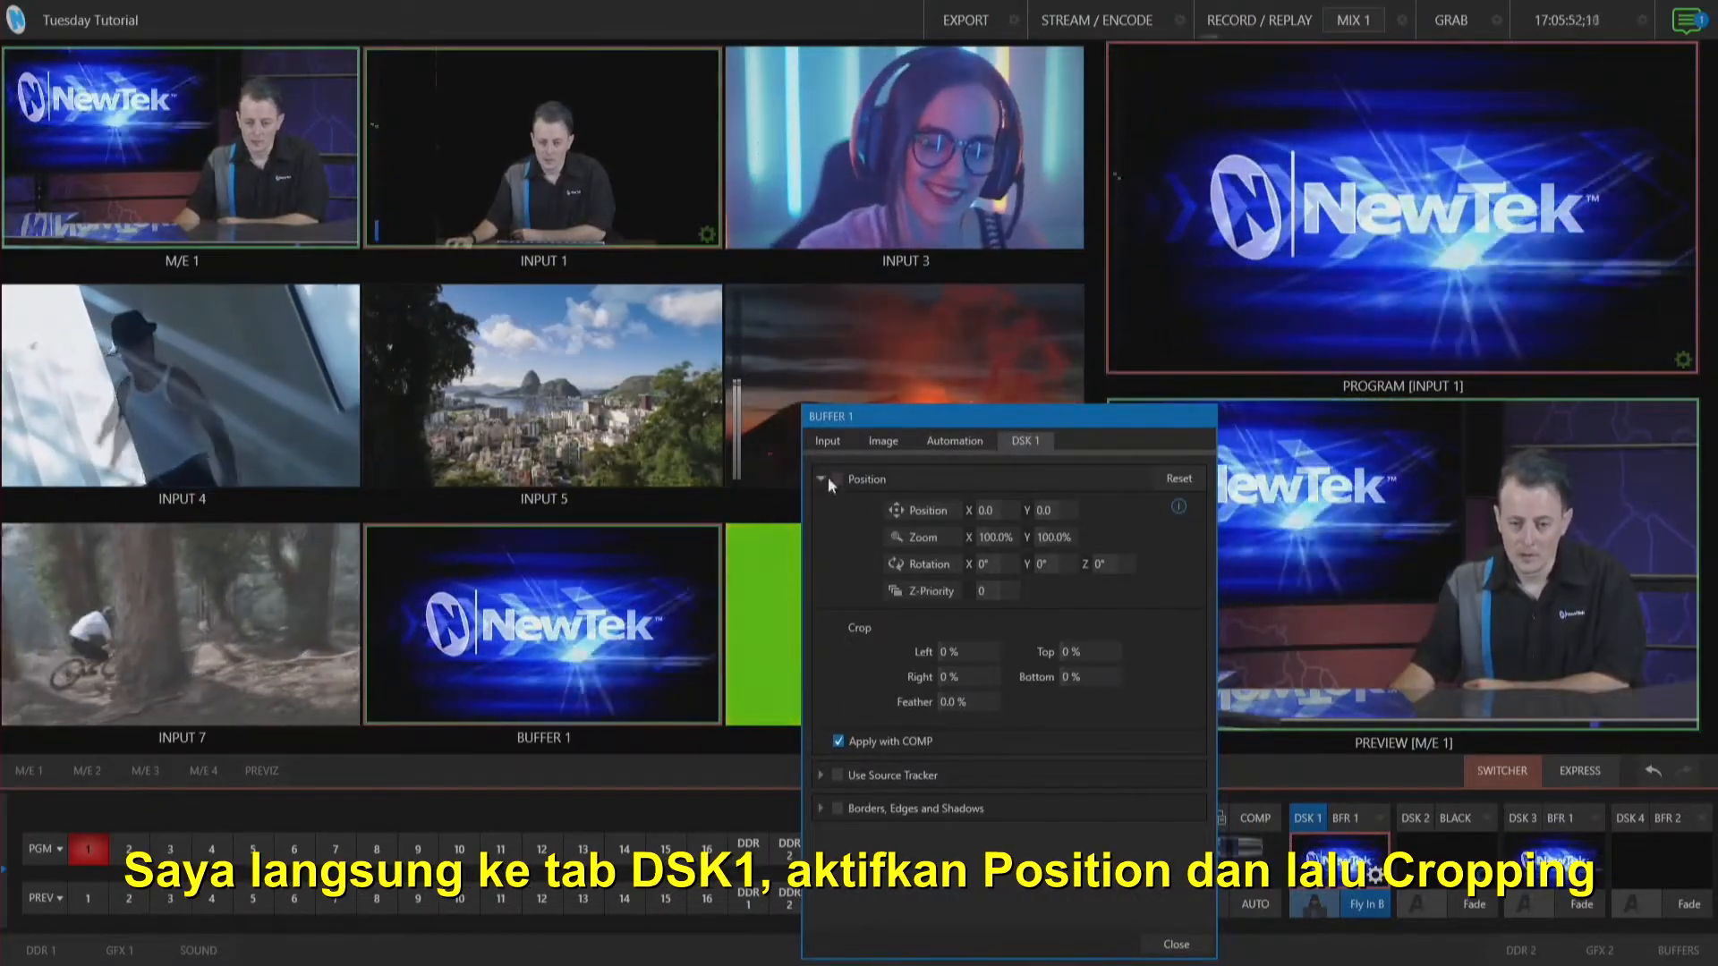
pyautogui.click(840, 480)
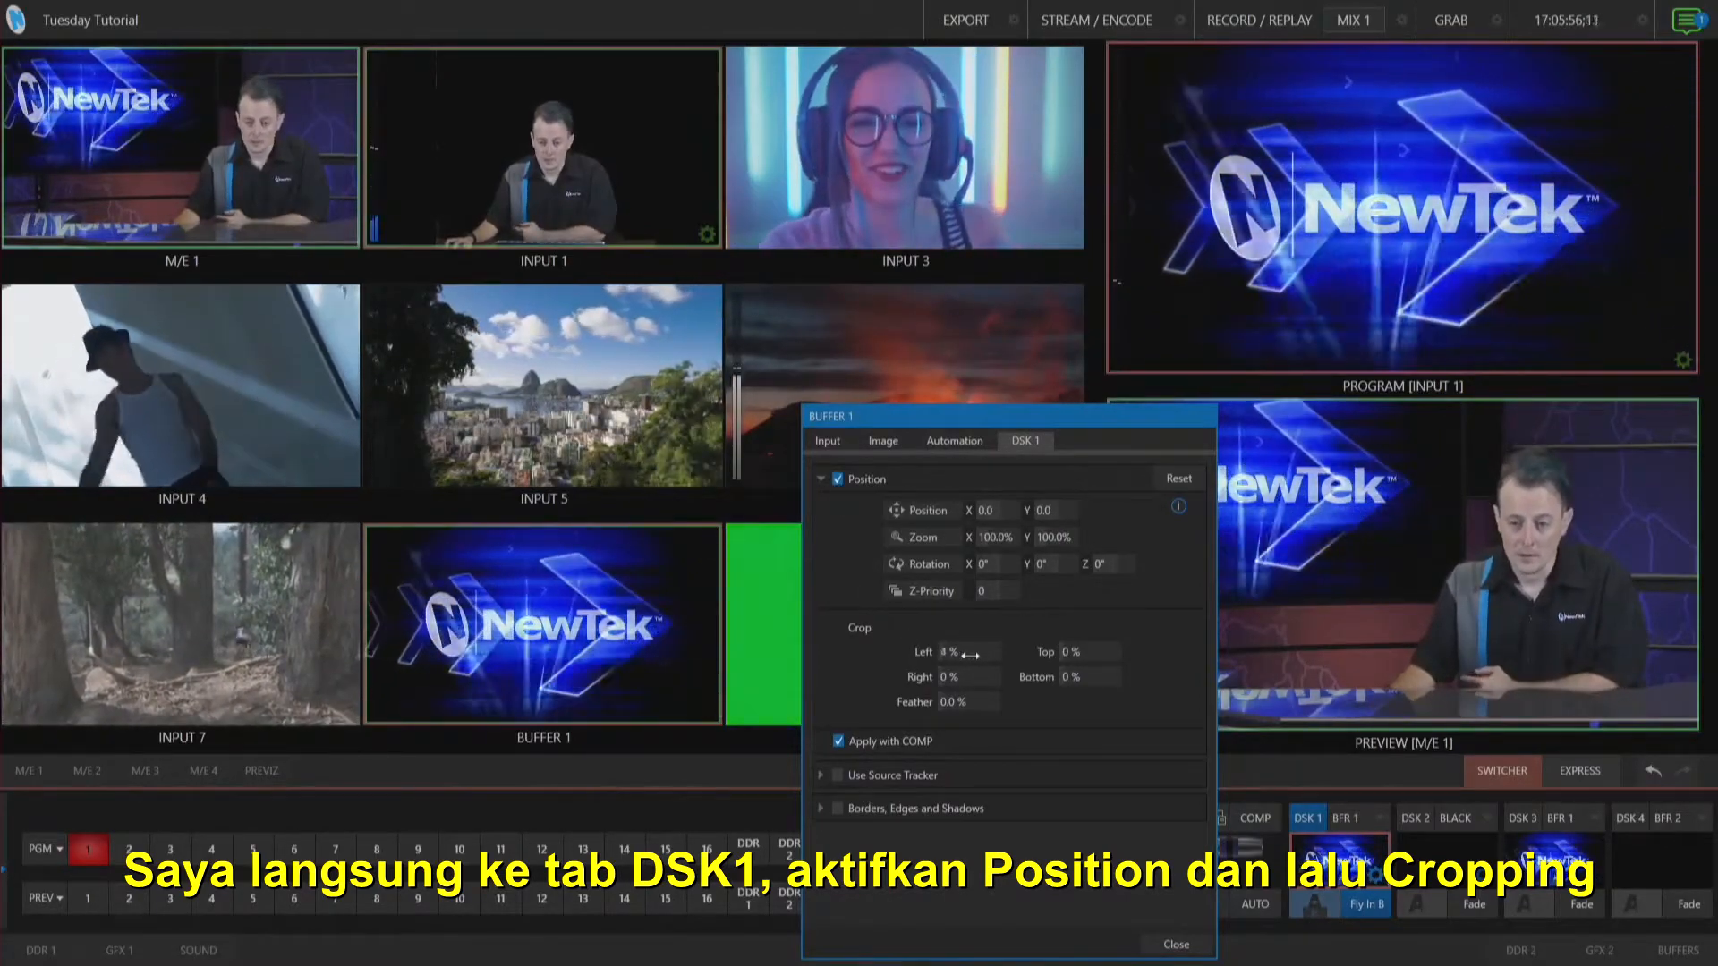
pyautogui.moveTo(970, 655); pyautogui.dragTo(992, 656)
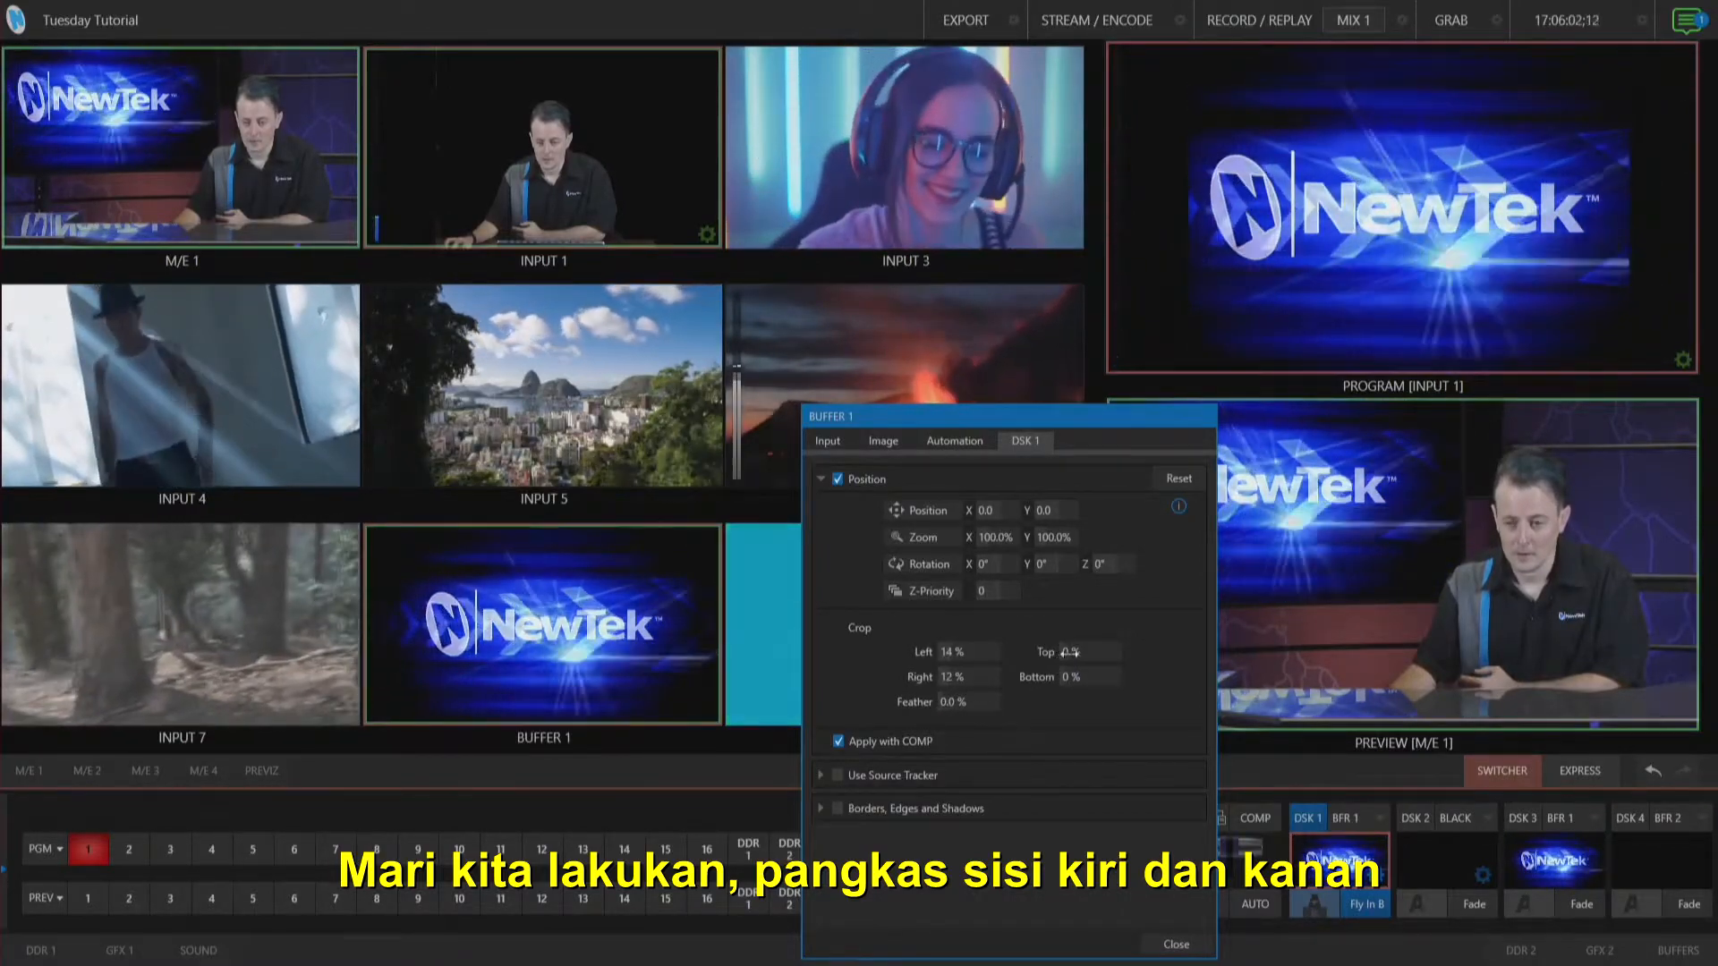
pyautogui.moveTo(1111, 652); pyautogui.dragTo(1159, 655)
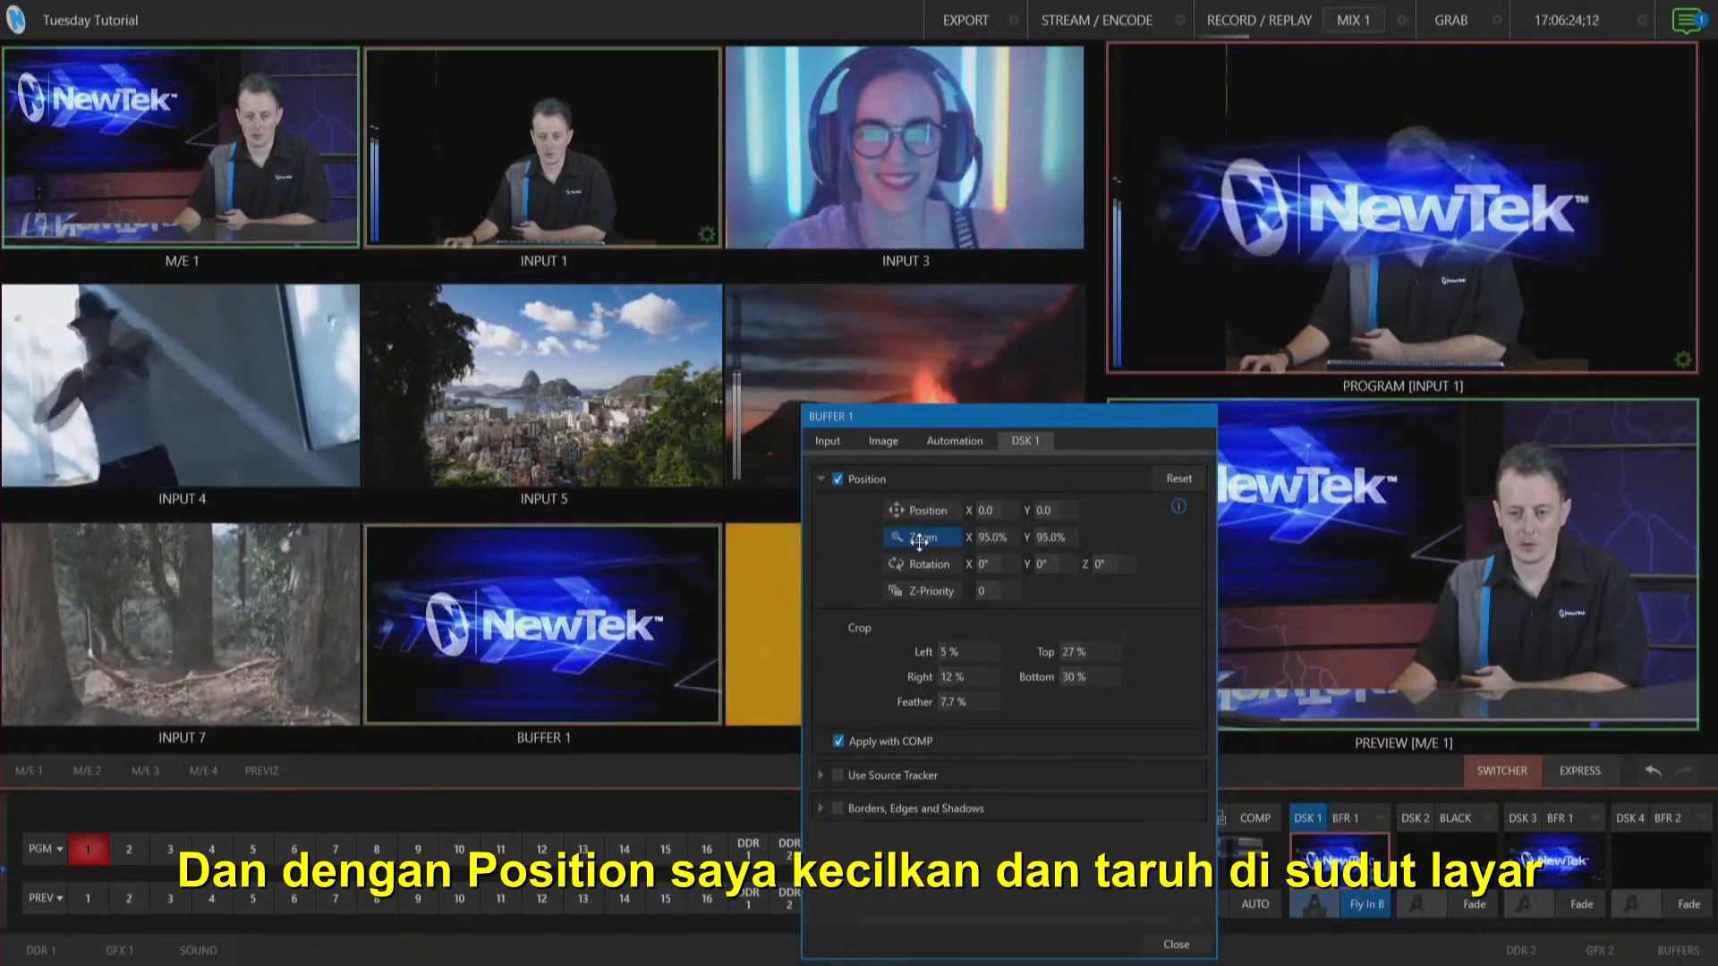
# Place DSK 1 as a lower third at 71.3 % zoom, about X -67.1, Y 72.5, and switch the program to Input 3
pyautogui.moveTo(901, 546); pyautogui.dragTo(780, 667)
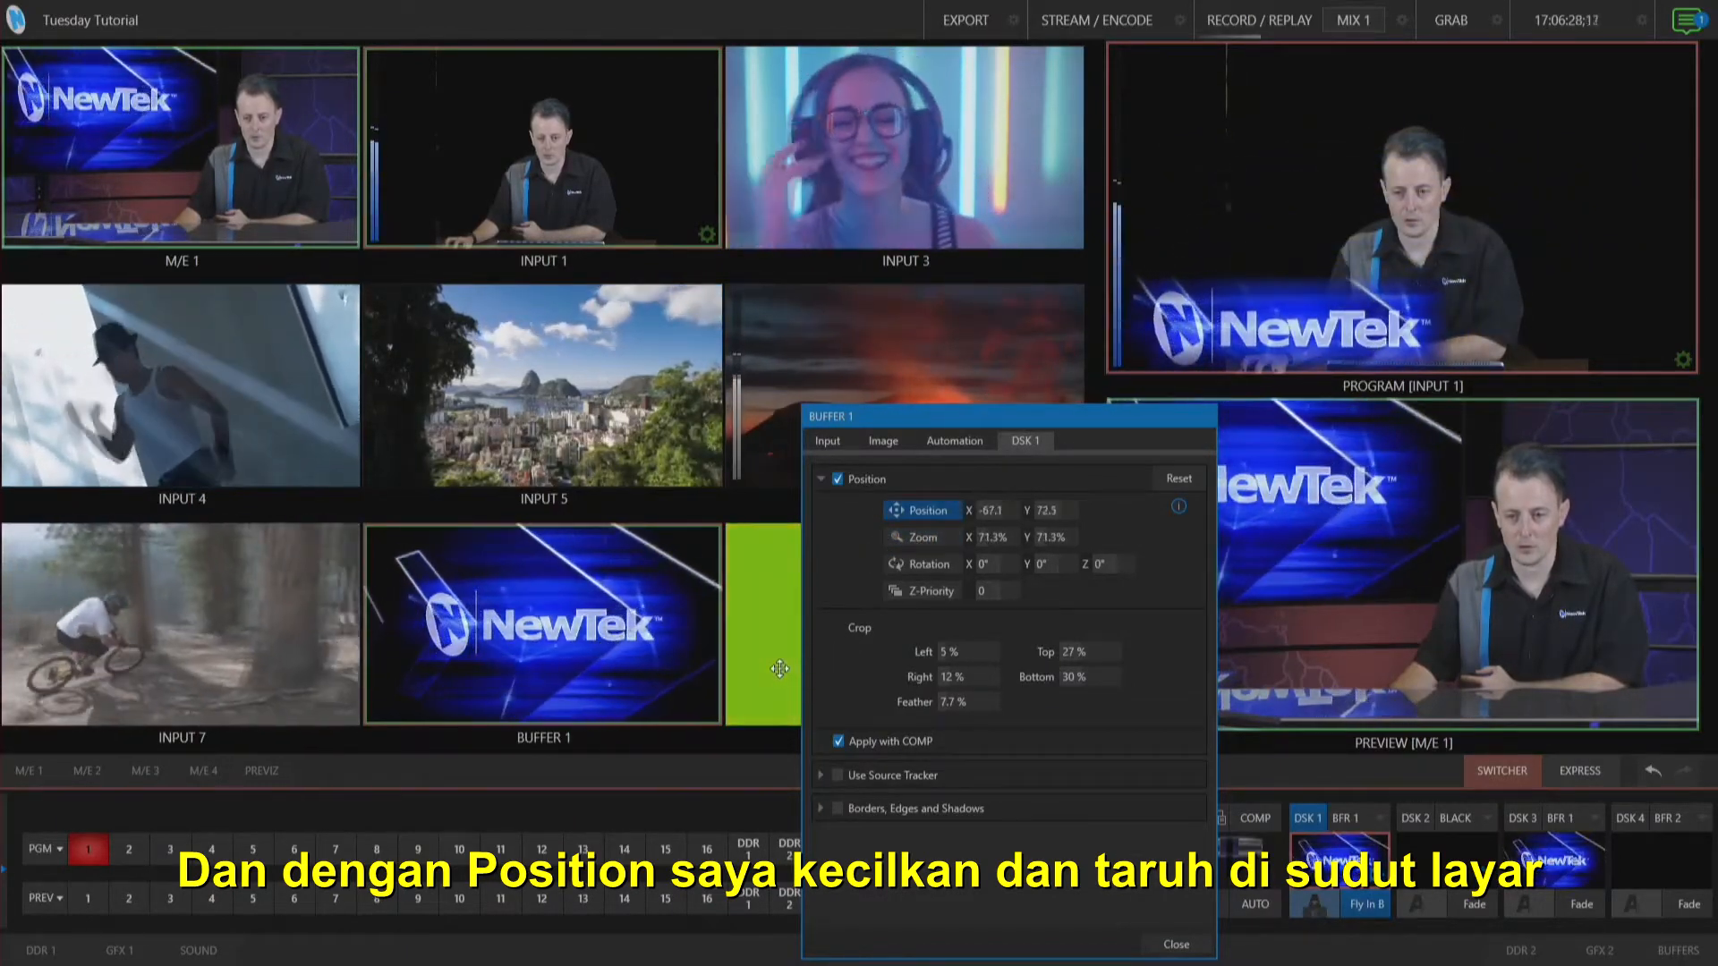
pyautogui.click(1175, 945)
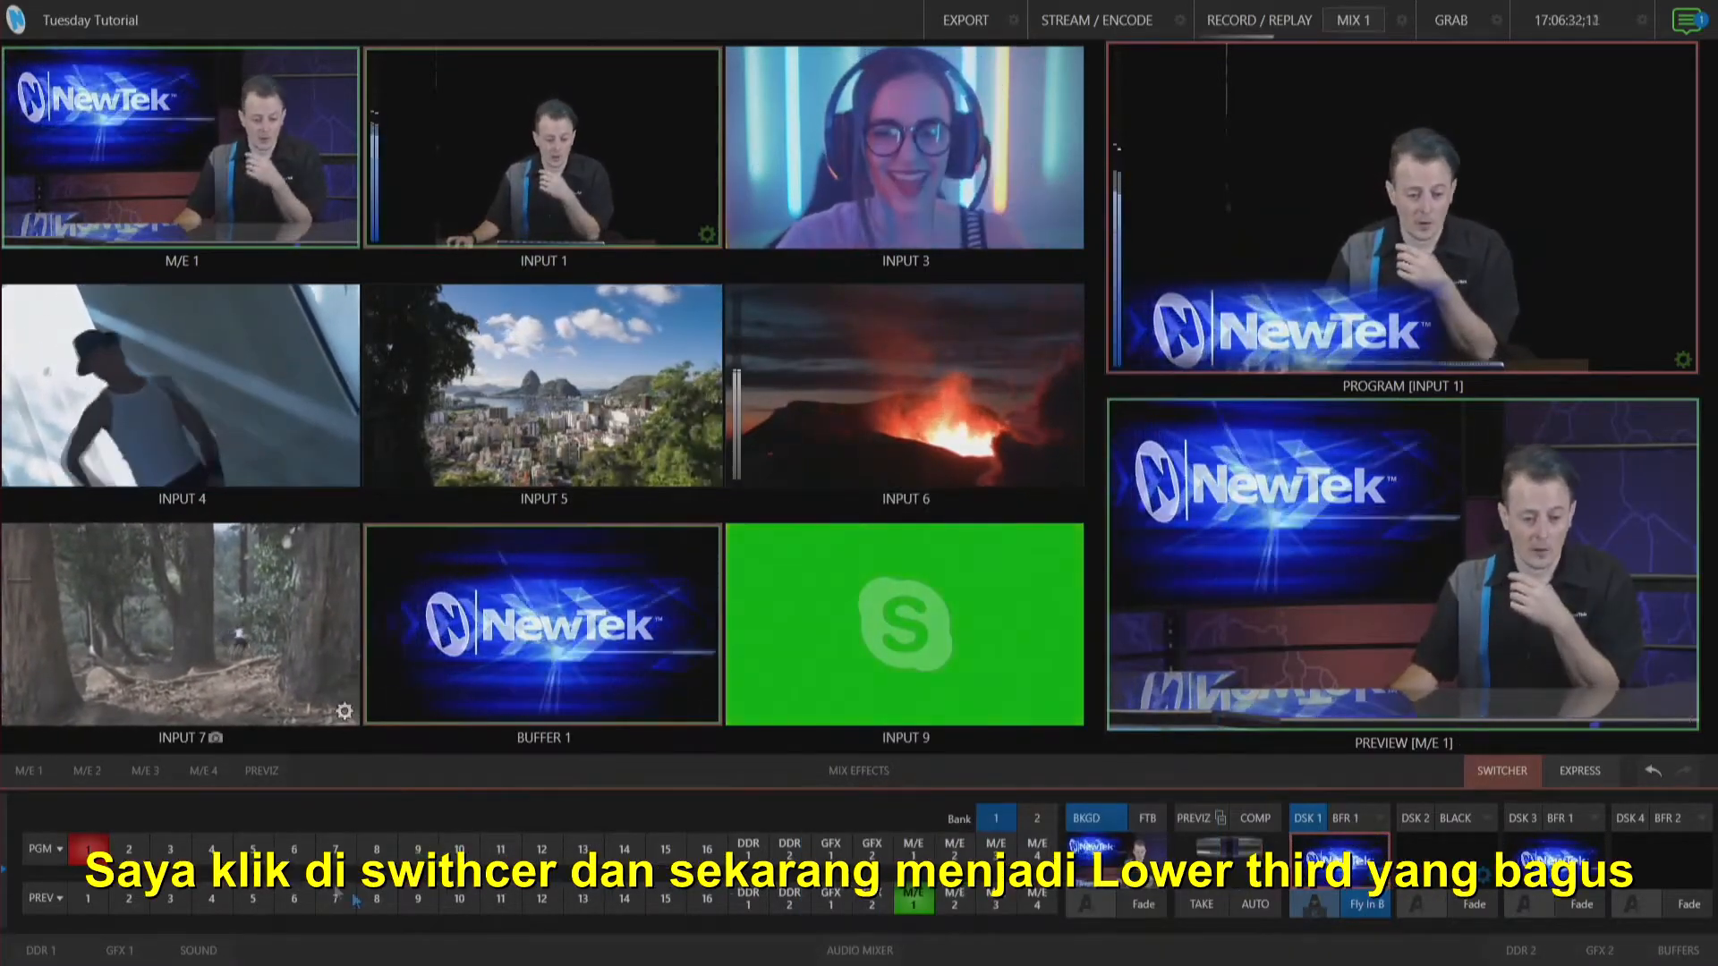
pyautogui.click(170, 851)
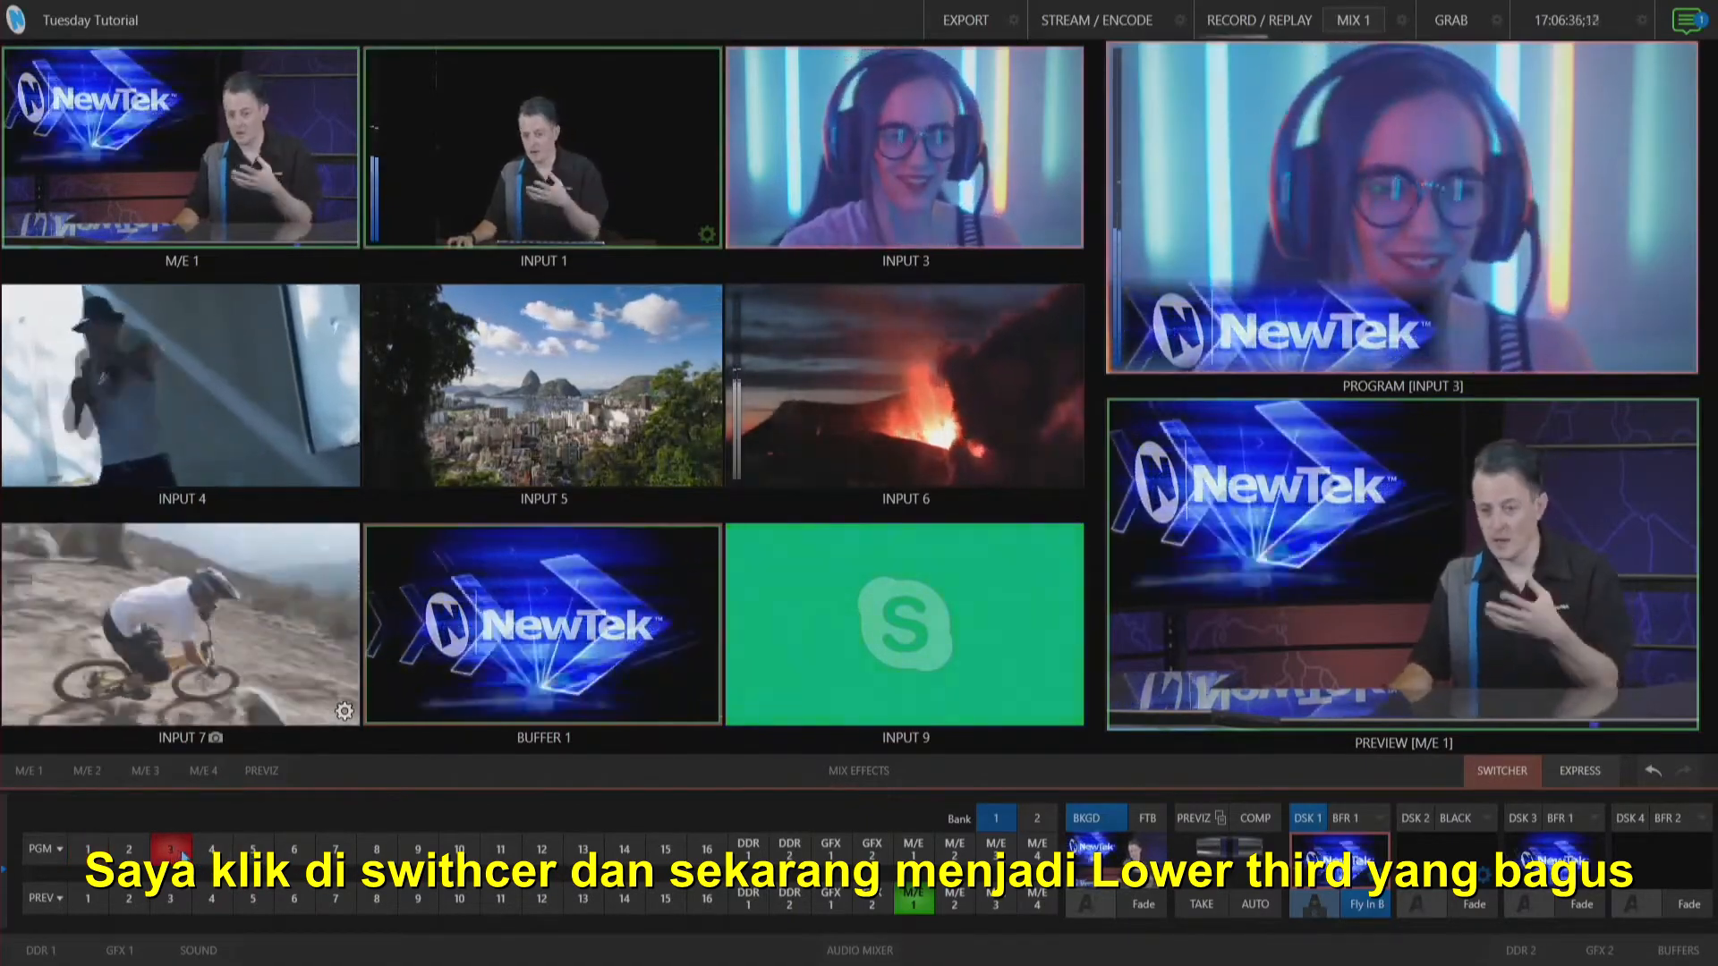